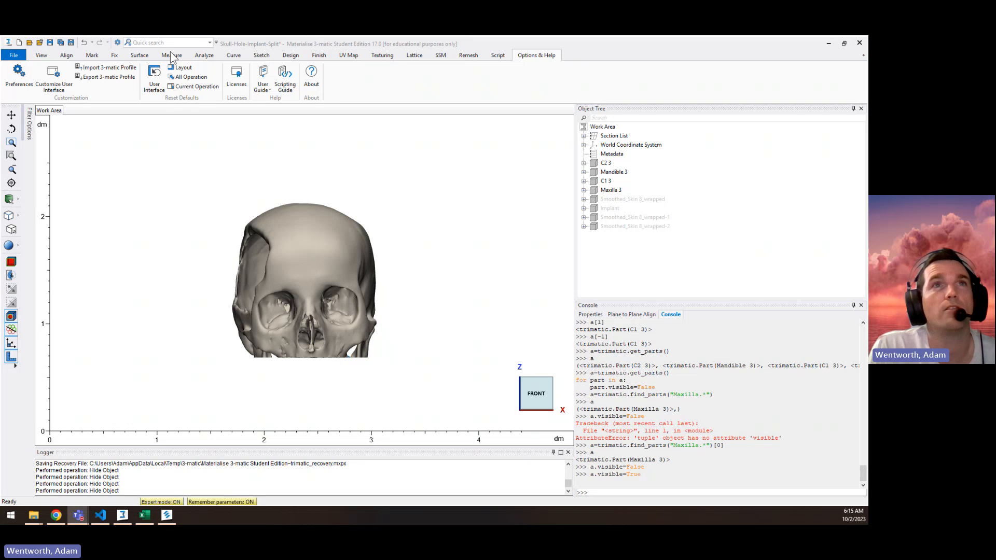
Step: Preview a corner-point mesh box with X, Y and Z extents of 500 beside the skull, and cancel the box
click(290, 55)
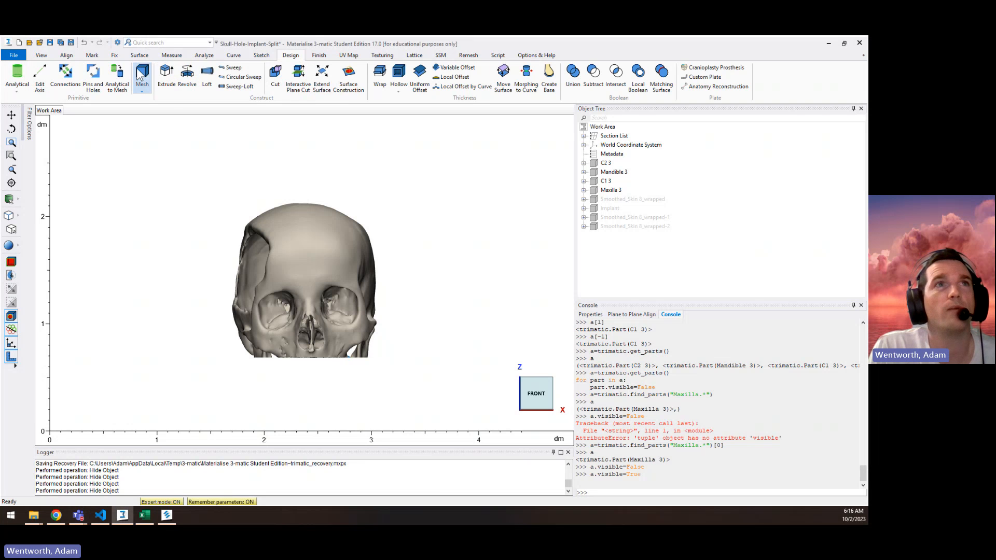
click(142, 91)
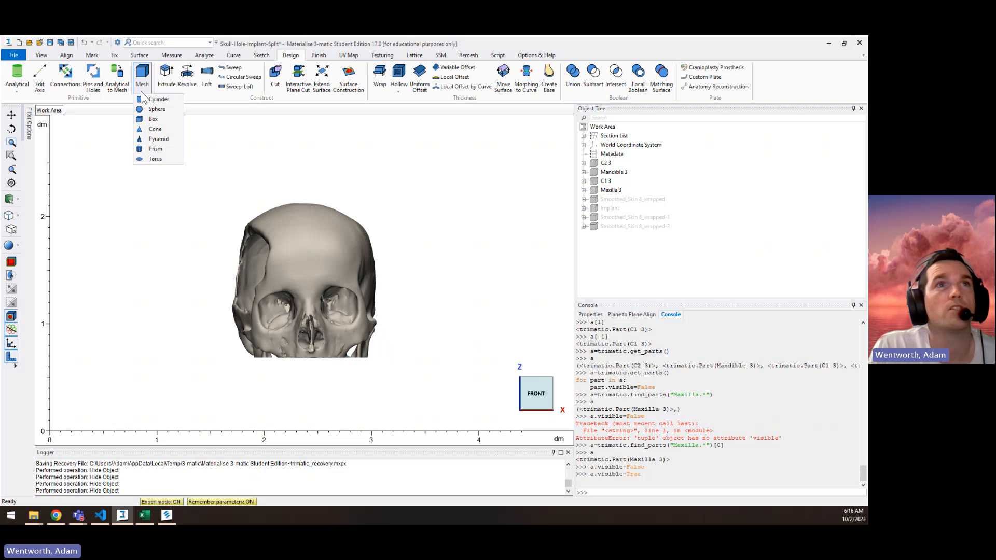
click(158, 116)
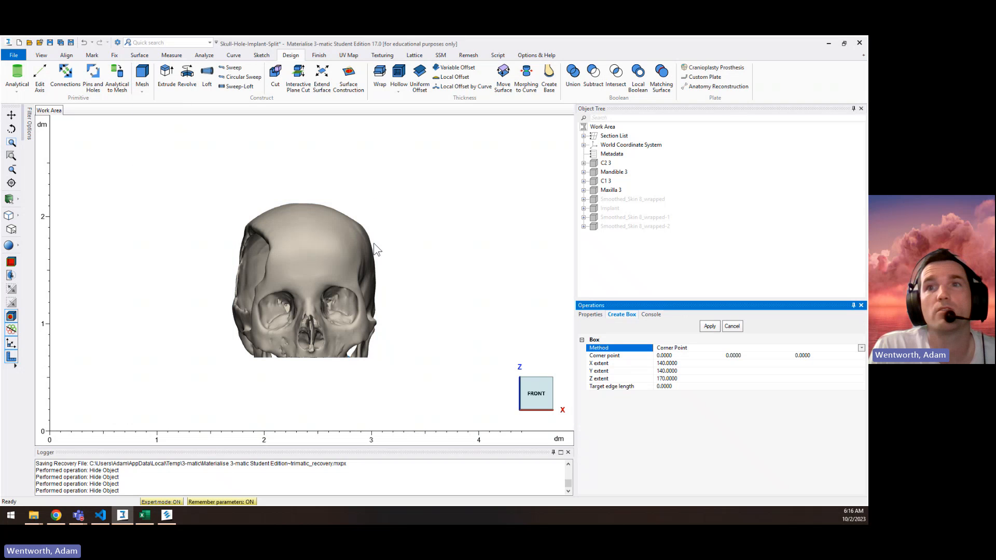
click(669, 363)
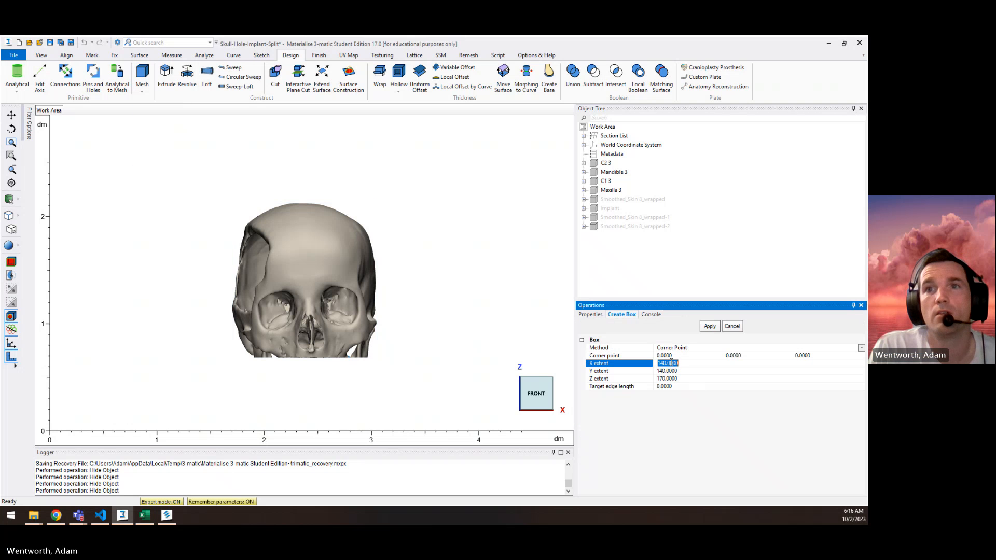
scroll(484, 308, down, 3)
middle_drag(482, 309, 434, 311)
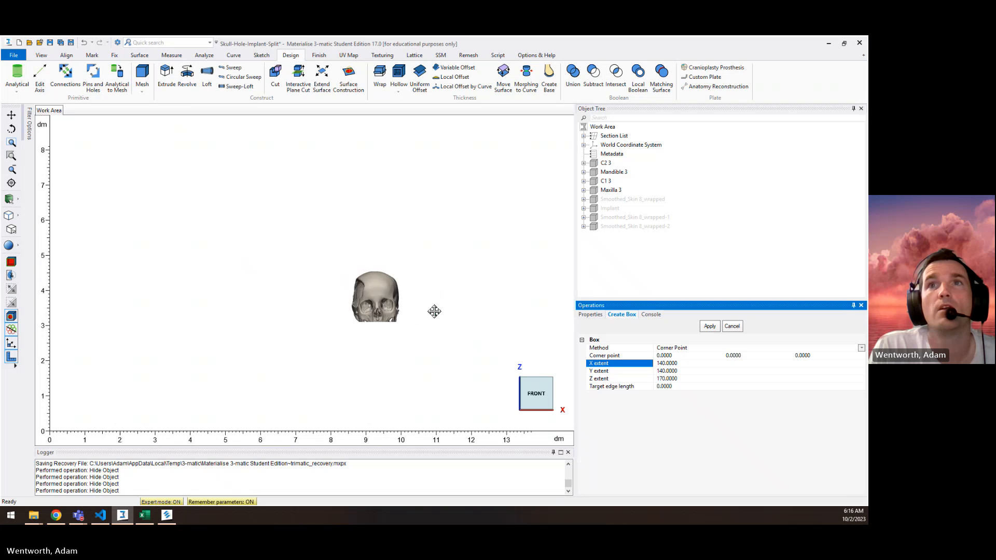
scroll(320, 301, up, 6)
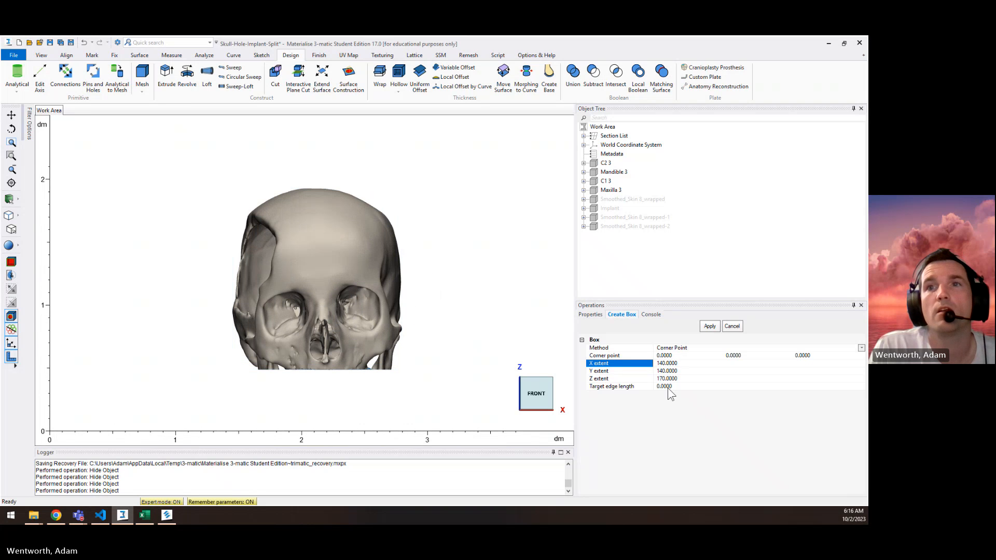
click(683, 363)
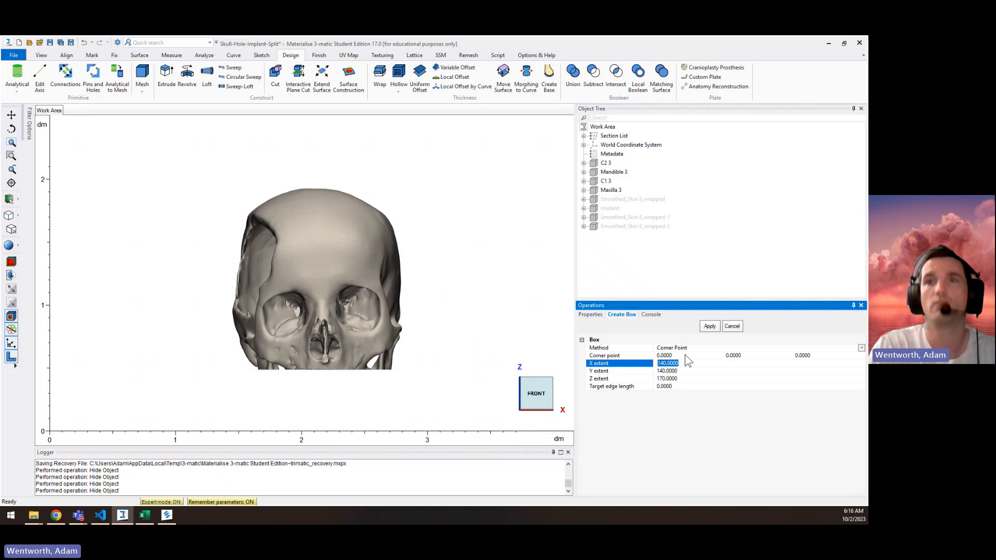
text(500)
key(Tab)
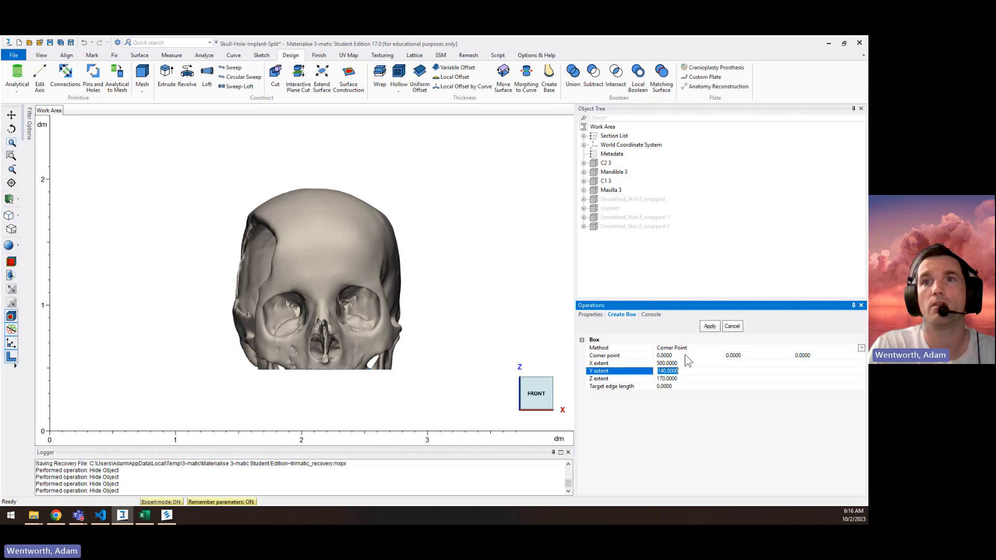
text(500)
key(Tab)
text(500)
key(Tab)
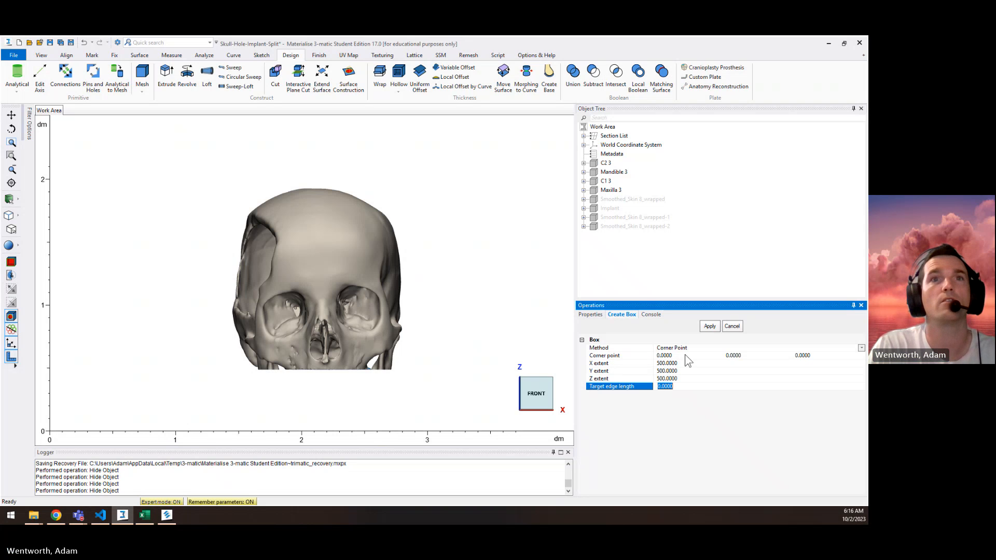
scroll(197, 321, down, 5)
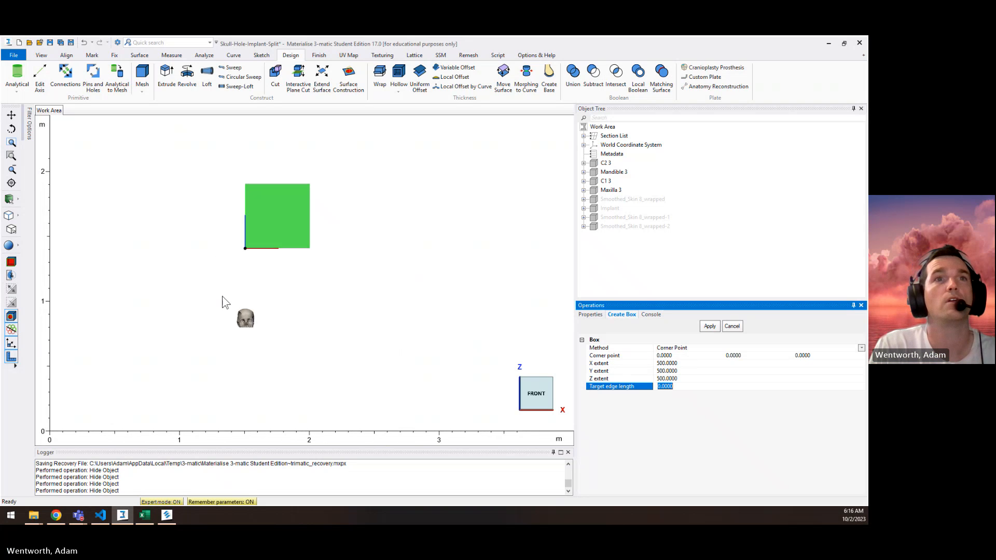
scroll(229, 297, up, 3)
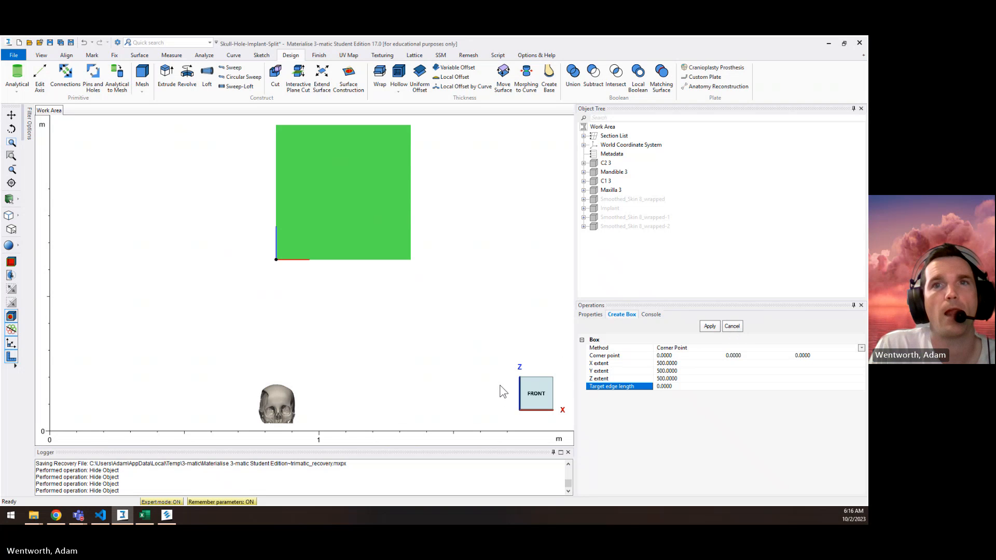
click(732, 326)
Step: Inspect where the skull lies relative to the world origin and check the YZ-plane's properties in the World Coordinate System
scroll(280, 410, up, 2)
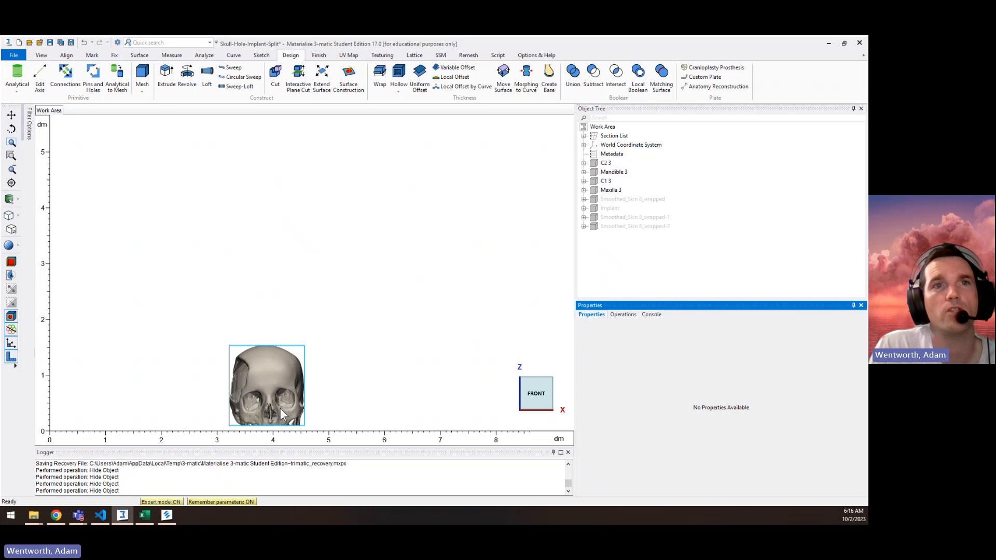
scroll(275, 415, up, 3)
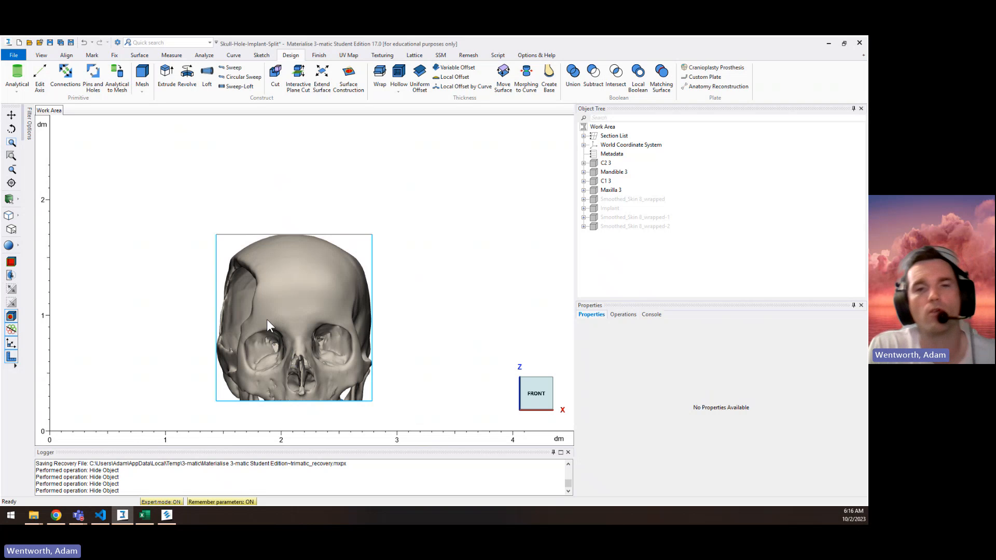
scroll(276, 323, down, 3)
middle_drag(334, 358, 343, 356)
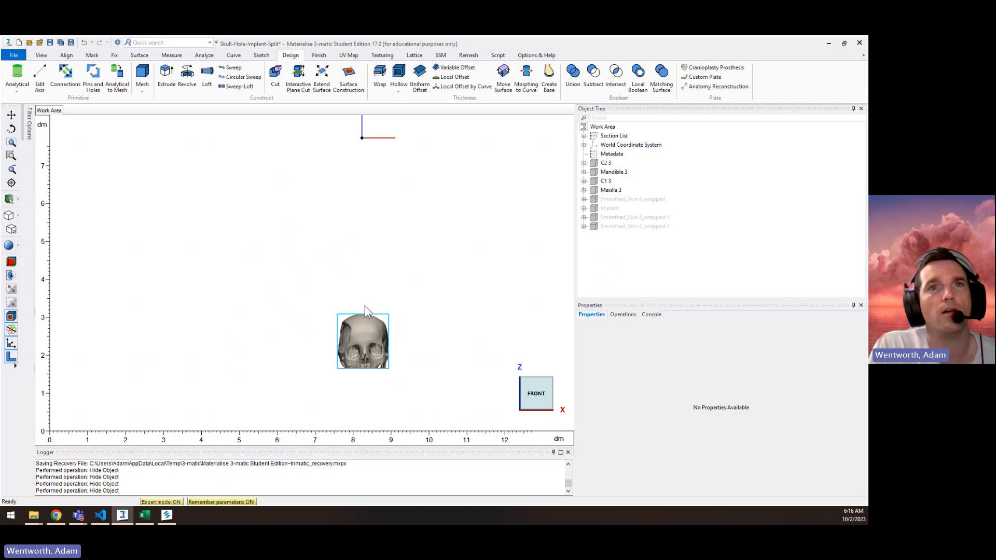
scroll(370, 290, down, 3)
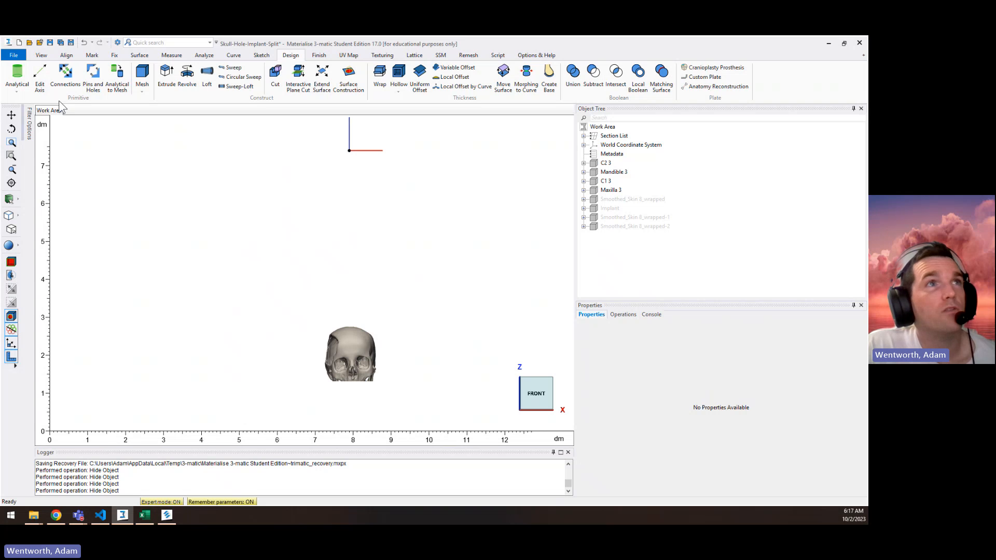
click(584, 145)
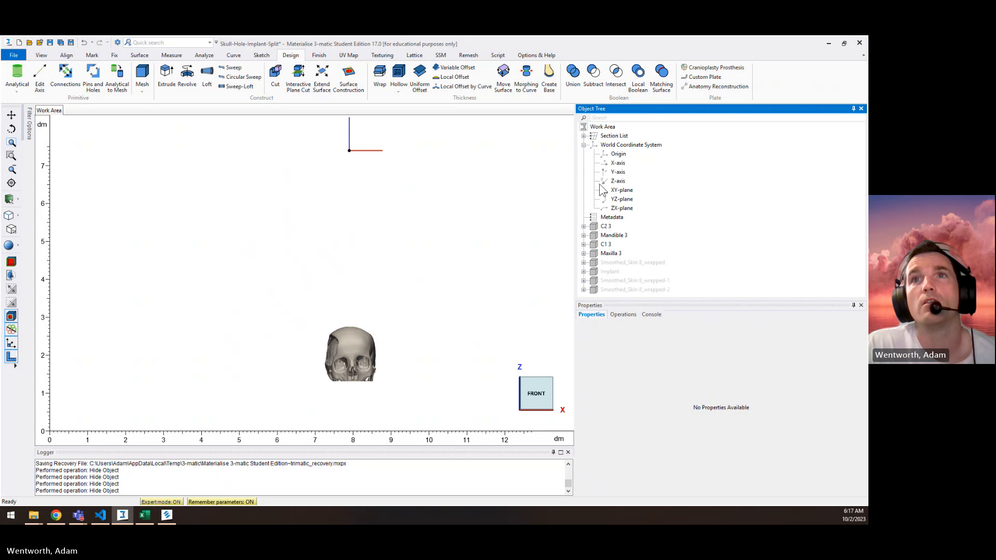
click(618, 201)
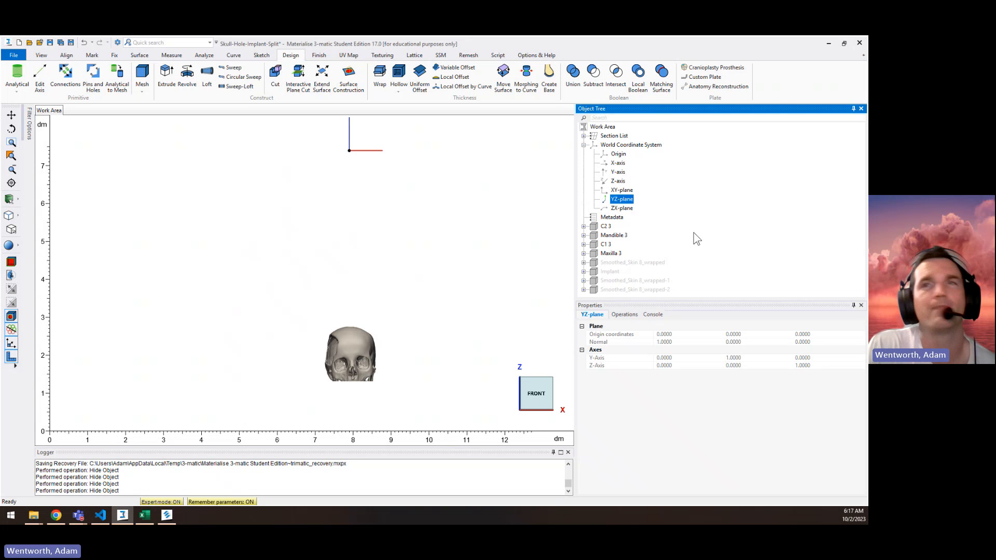
click(729, 241)
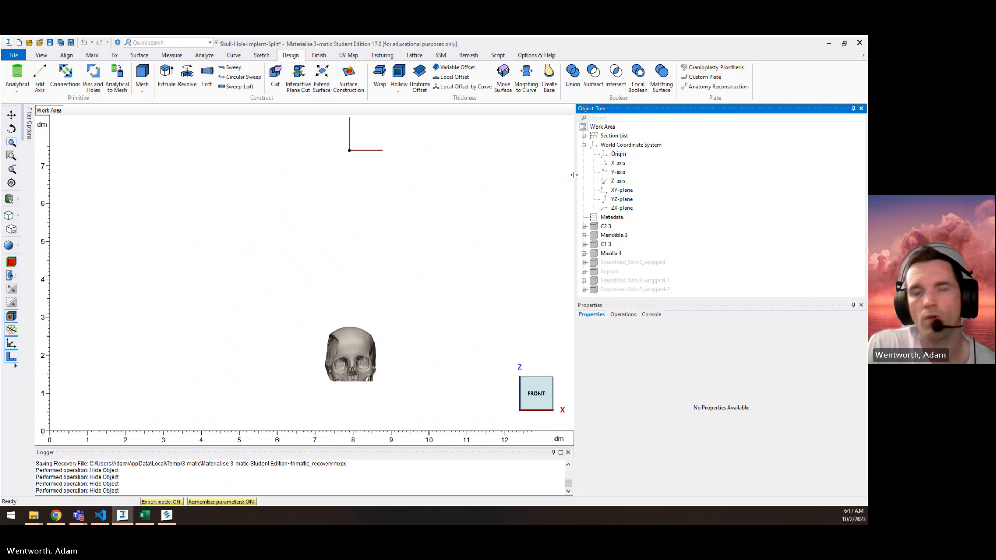
Step: Examine the skull in isometric, bottom and right standard views, and return to the front view
scroll(403, 374, up, 4)
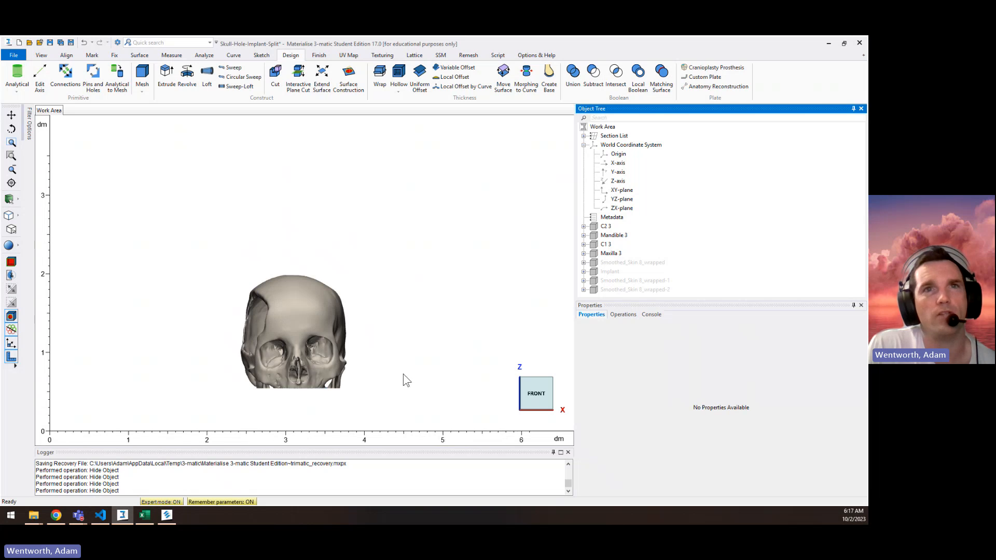
middle_drag(218, 382, 234, 356)
scroll(233, 354, up, 3)
middle_drag(432, 319, 340, 327)
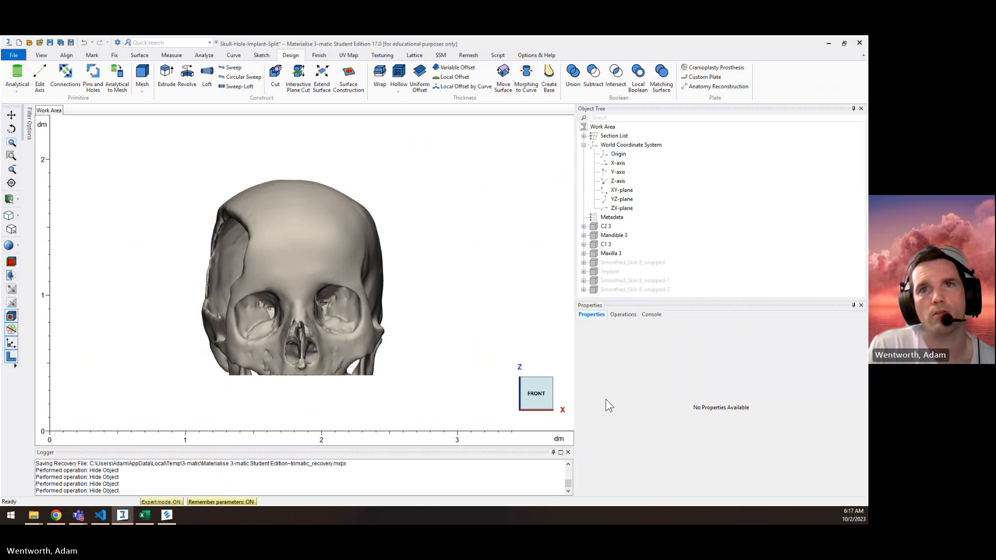
mouse_move(564, 399)
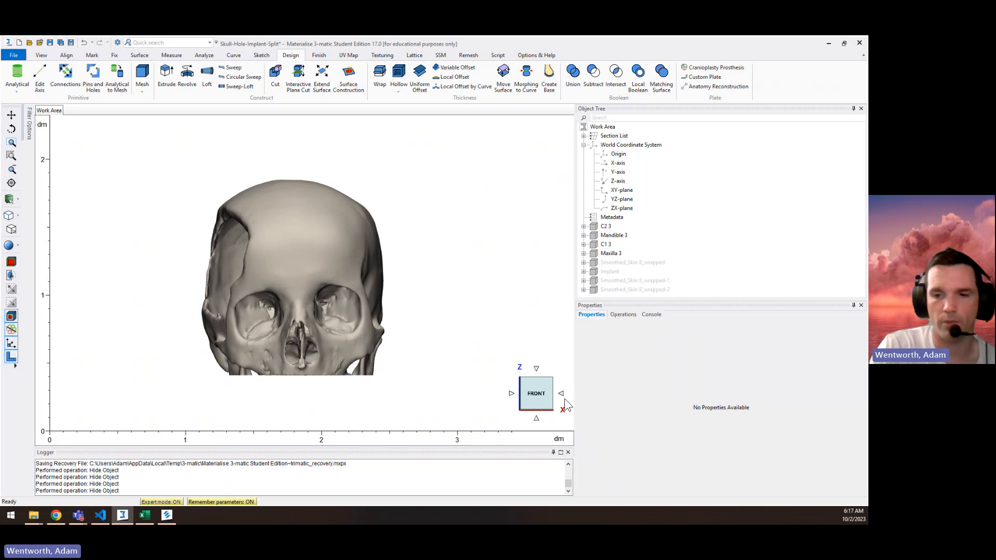
click(564, 398)
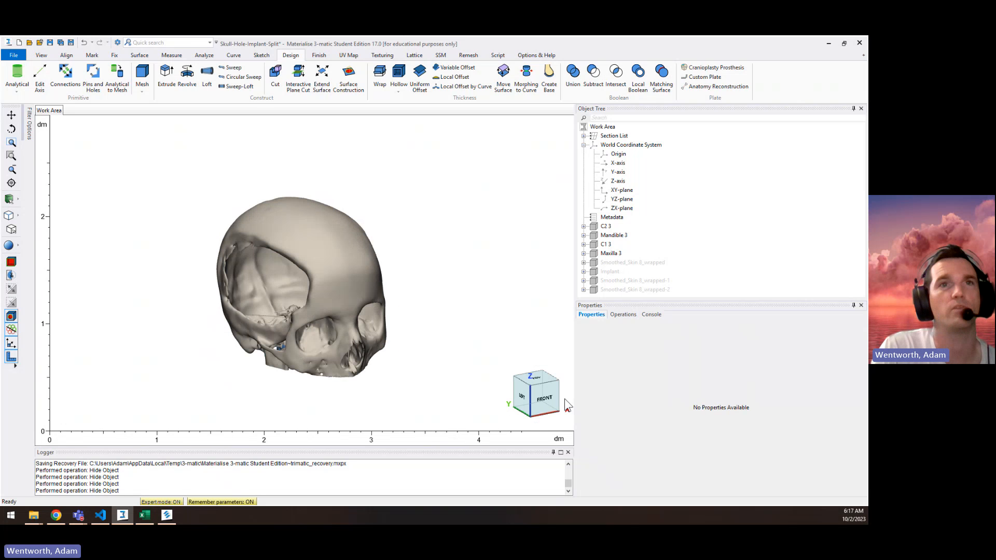
click(564, 398)
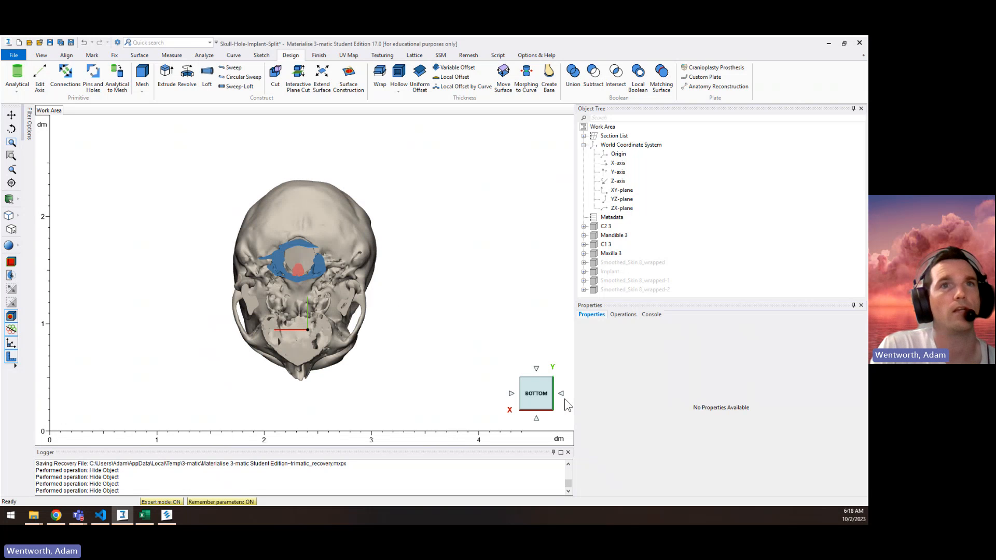
click(564, 399)
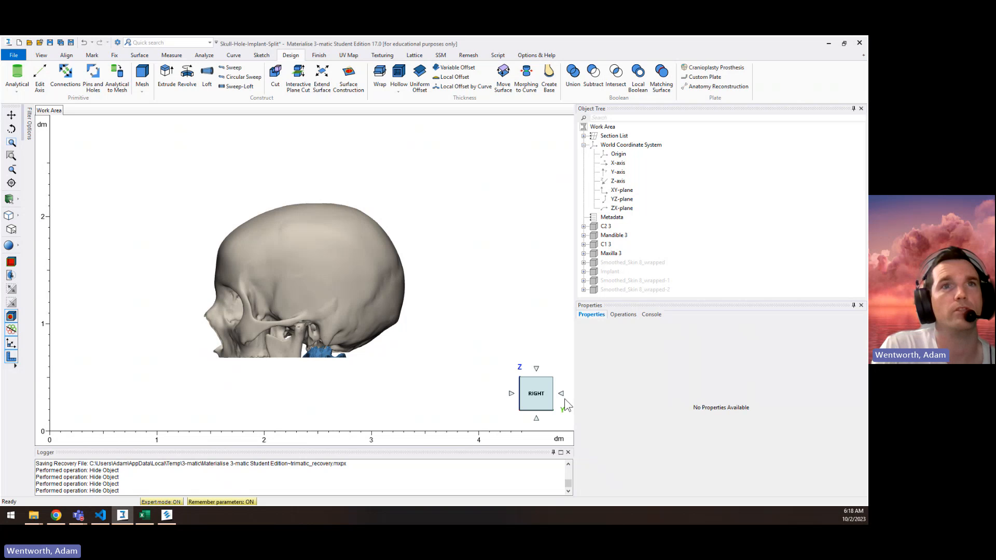
click(564, 398)
click(564, 398)
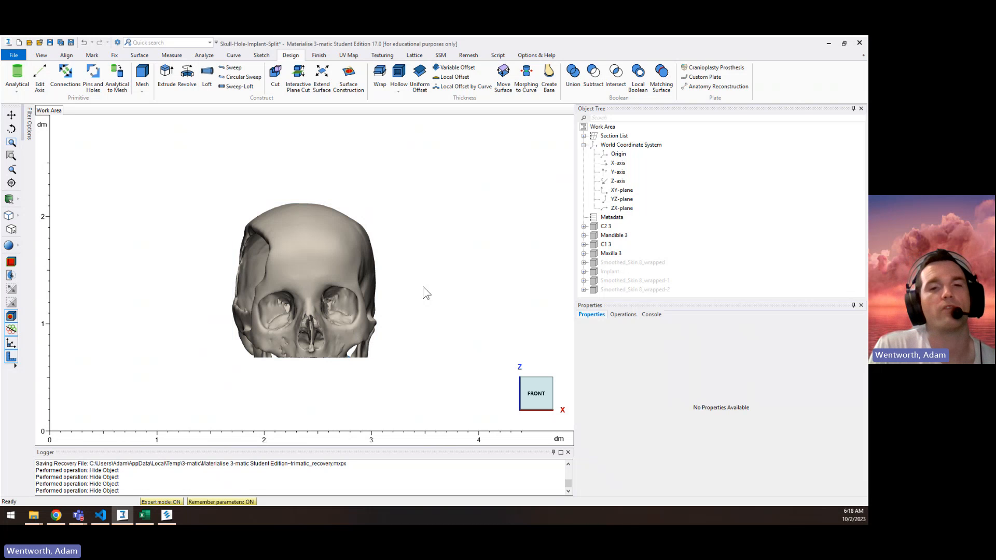
Step: Collapse the World Coordinate System branch and duplicate the Maxilla 3 part
click(583, 145)
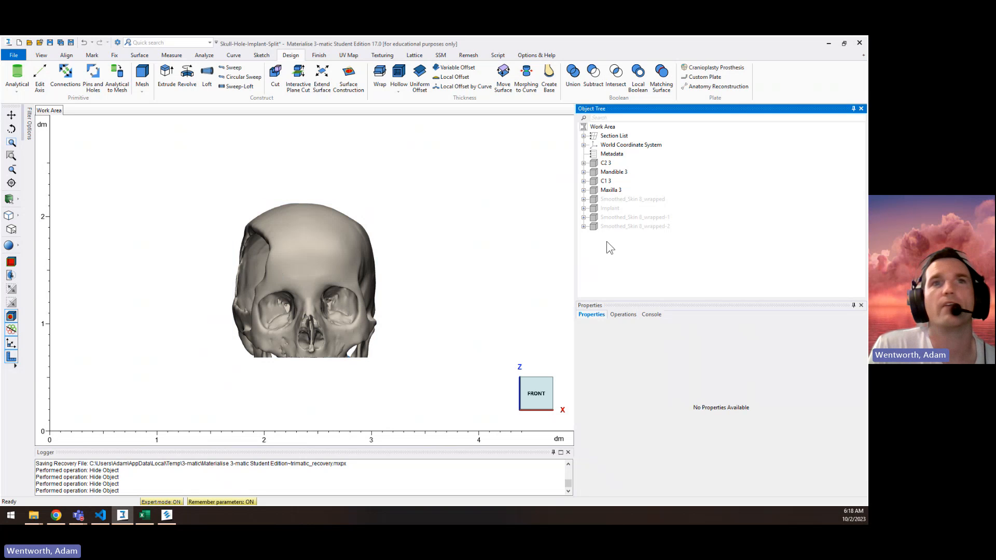
click(611, 191)
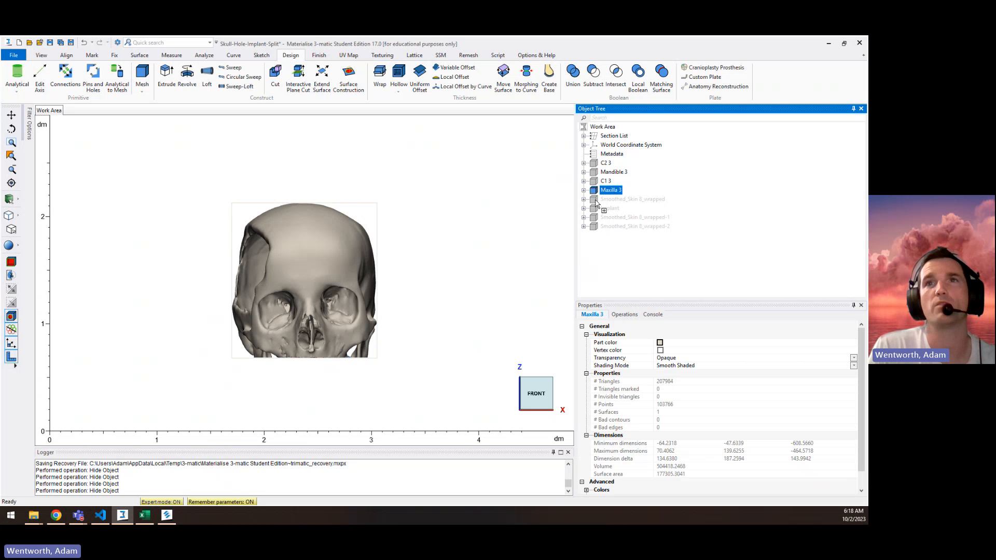
drag(596, 204, 615, 223)
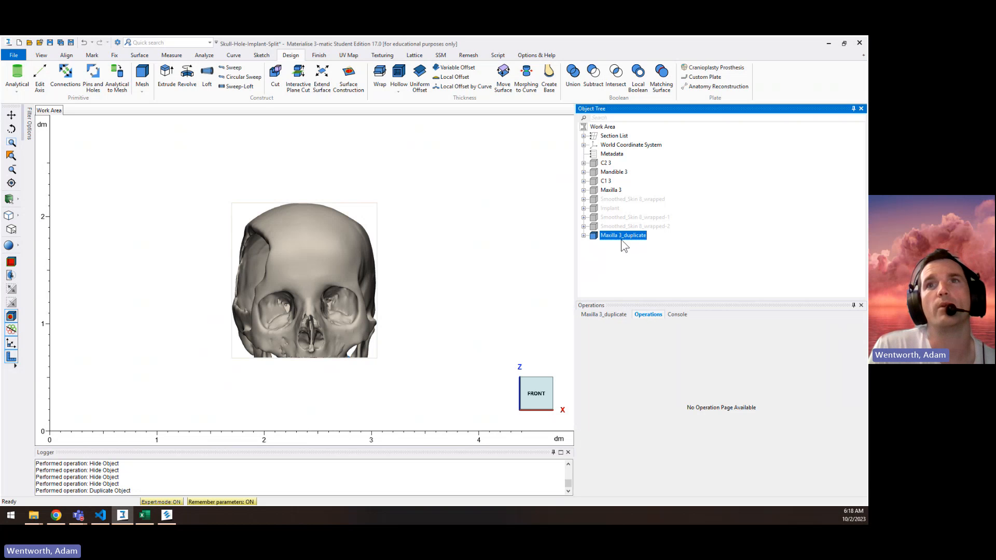
Step: Change the part color of Maxilla 3_duplicate to cyan and clear the selection
click(617, 315)
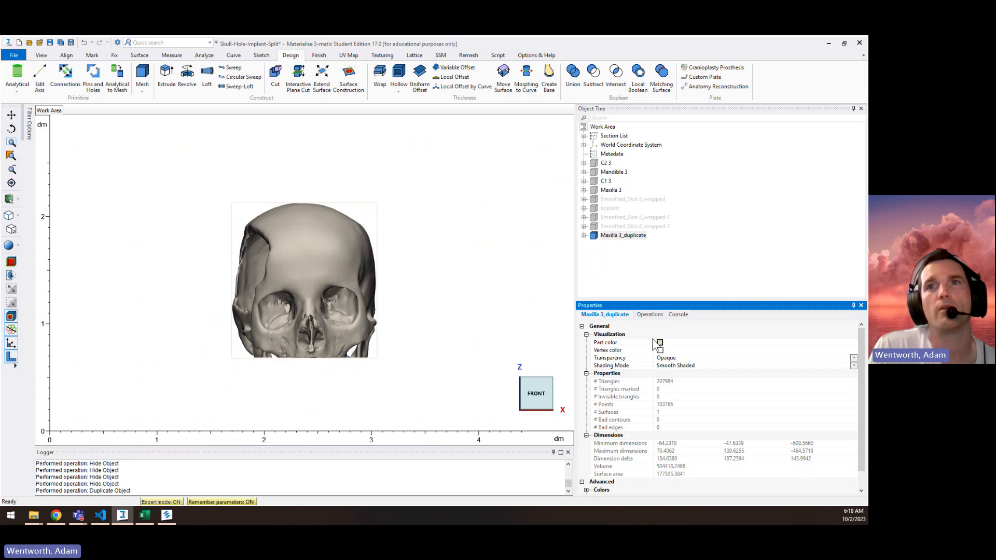
click(660, 342)
click(388, 234)
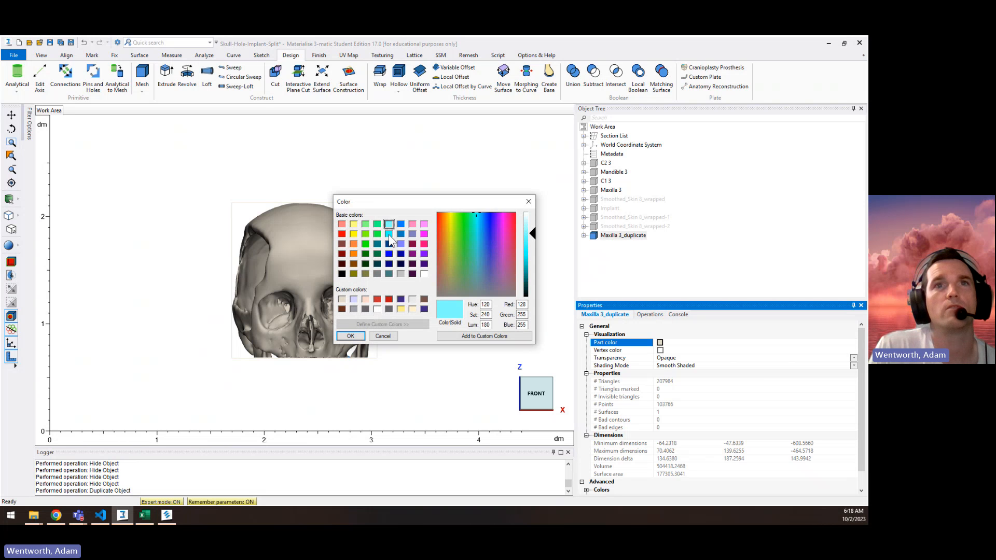
click(359, 336)
click(715, 259)
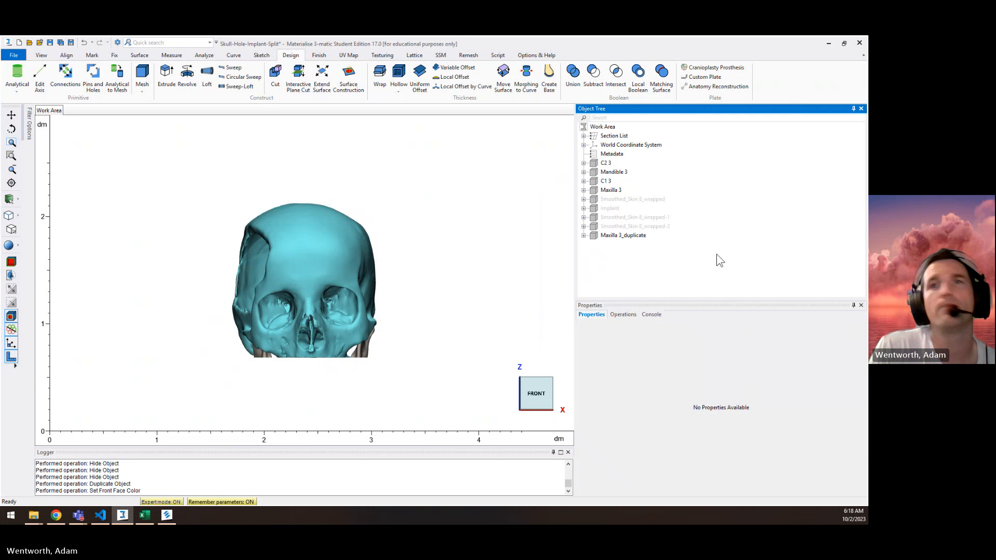
Step: Rotate Maxilla 3_duplicate slightly clockwise in the front view using the screen coordinate system
key(ctrl+r)
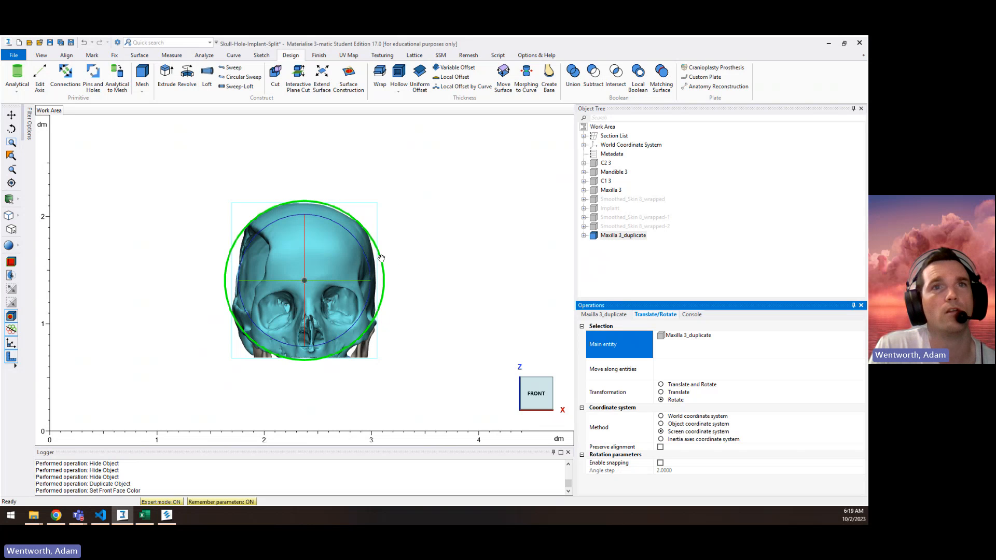
drag(381, 258, 385, 267)
Step: Hide the original Maxilla 3 part and rotate it slightly counterclockwise in the screen coordinate system
click(612, 190)
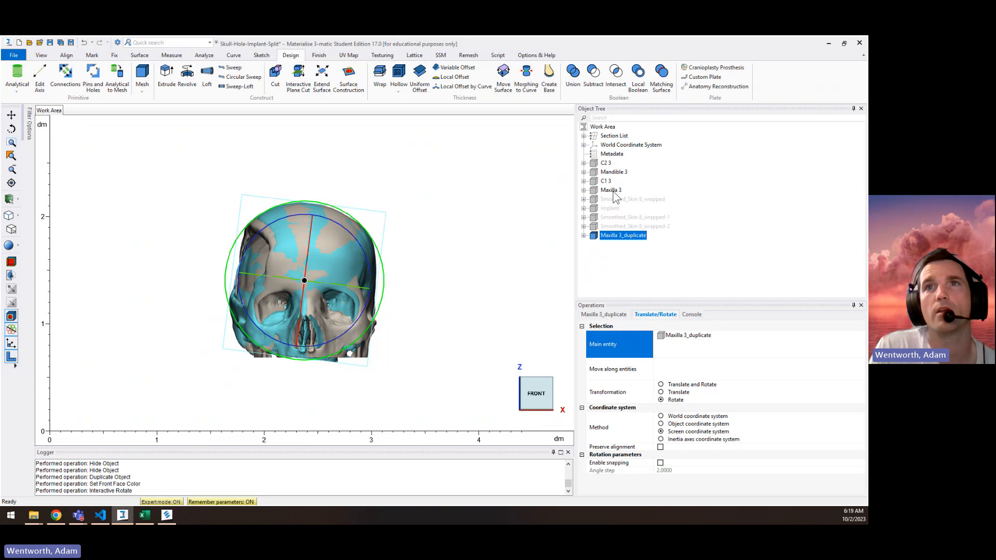
right_click(613, 191)
click(635, 227)
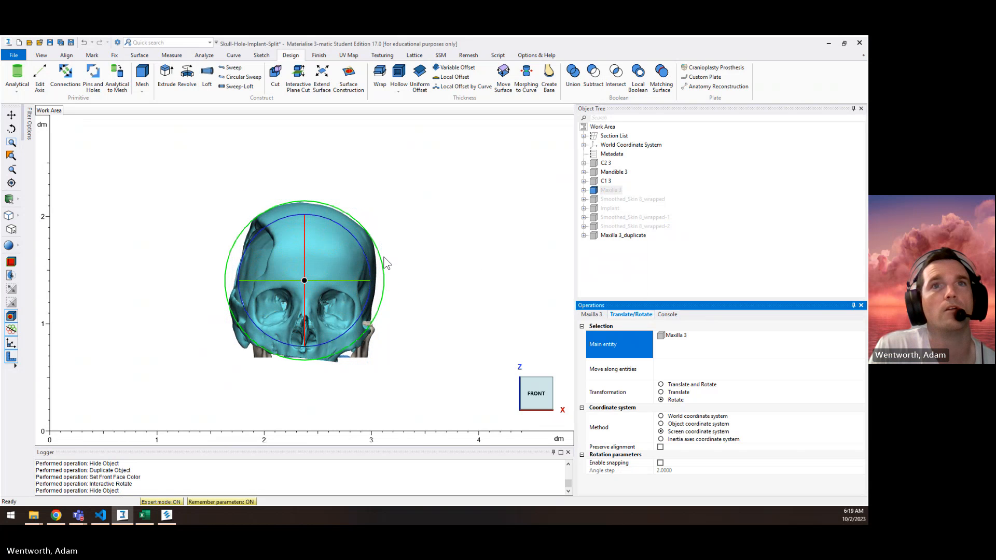
drag(382, 258, 381, 257)
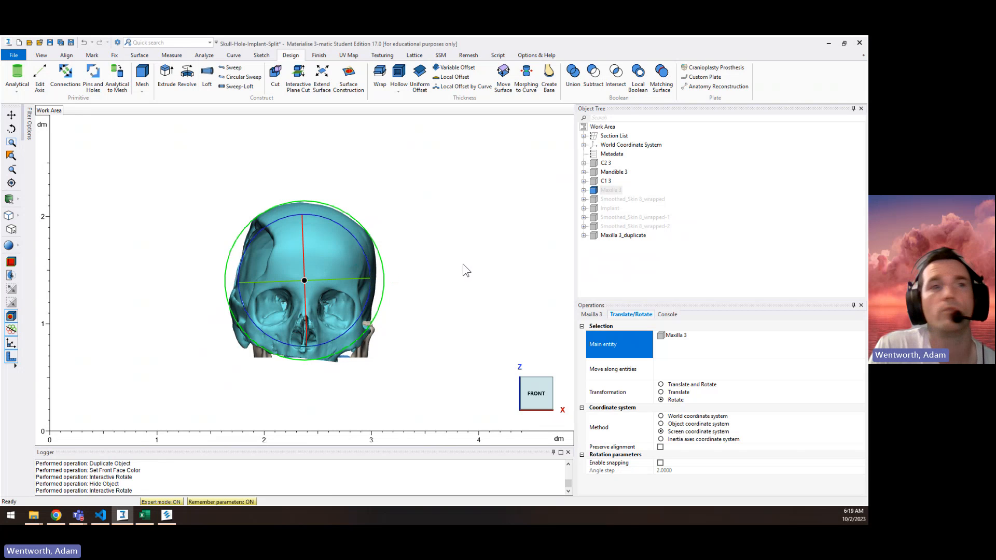
Step: Undo the last rotation of Maxilla 3 and rotate Maxilla 3_duplicate slightly counterclockwise in the front view instead
key(ctrl+z)
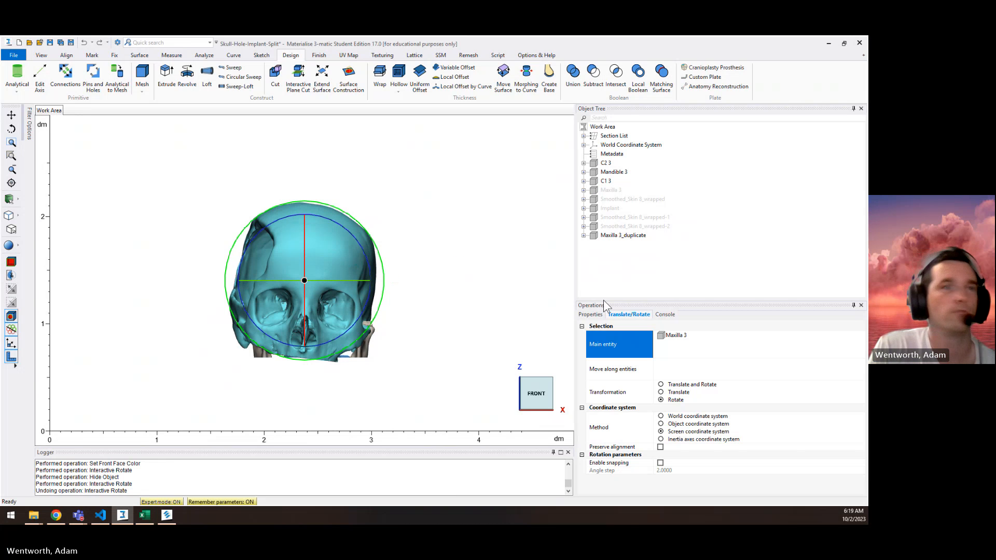
right_click(680, 335)
click(706, 342)
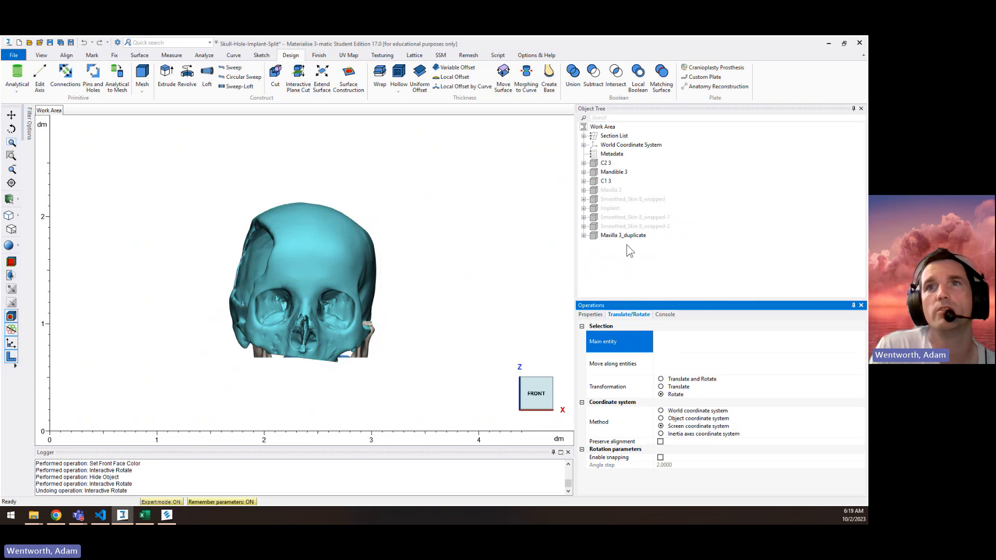
click(625, 236)
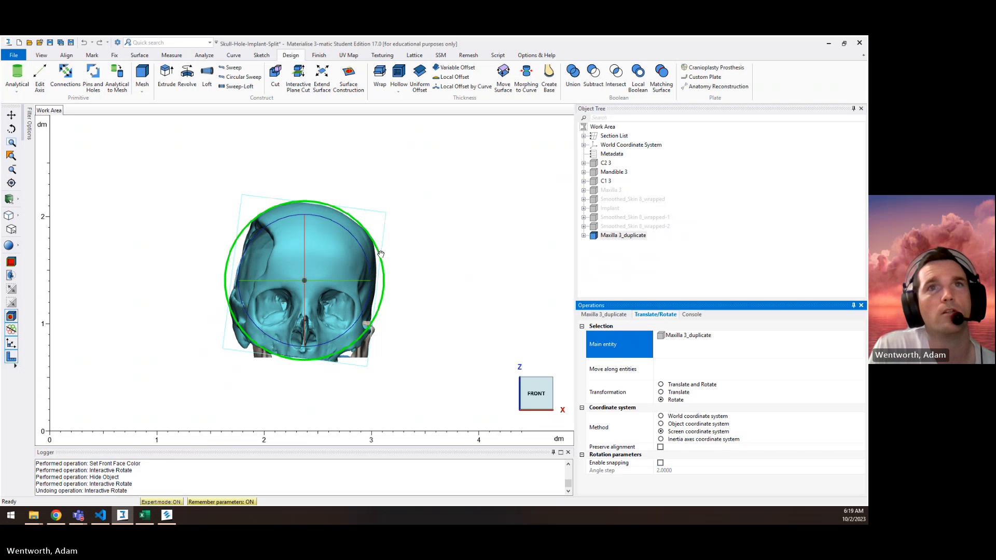
drag(381, 255, 383, 256)
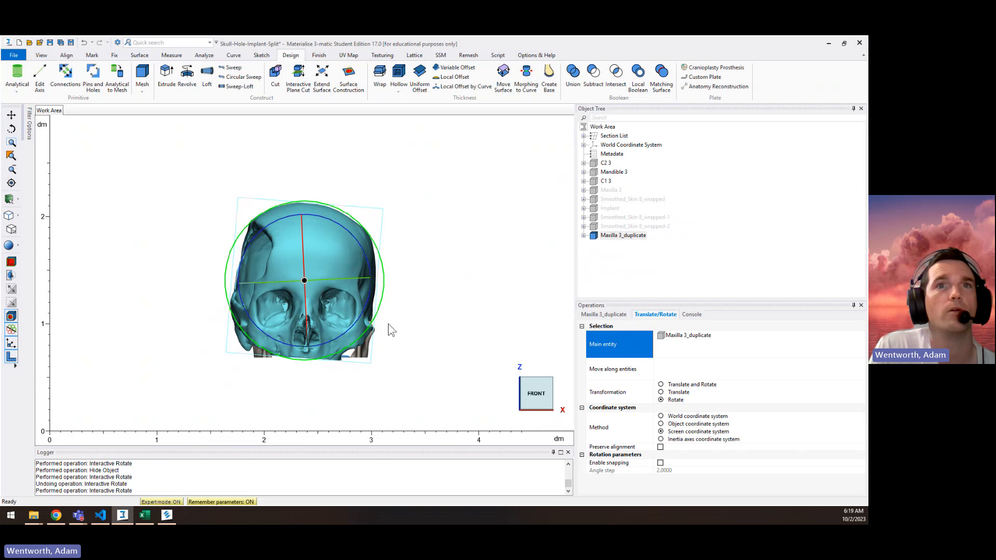
Step: Hide the Mandible 3 part and remove it as the main entity of the rotation
right_click(612, 174)
click(640, 211)
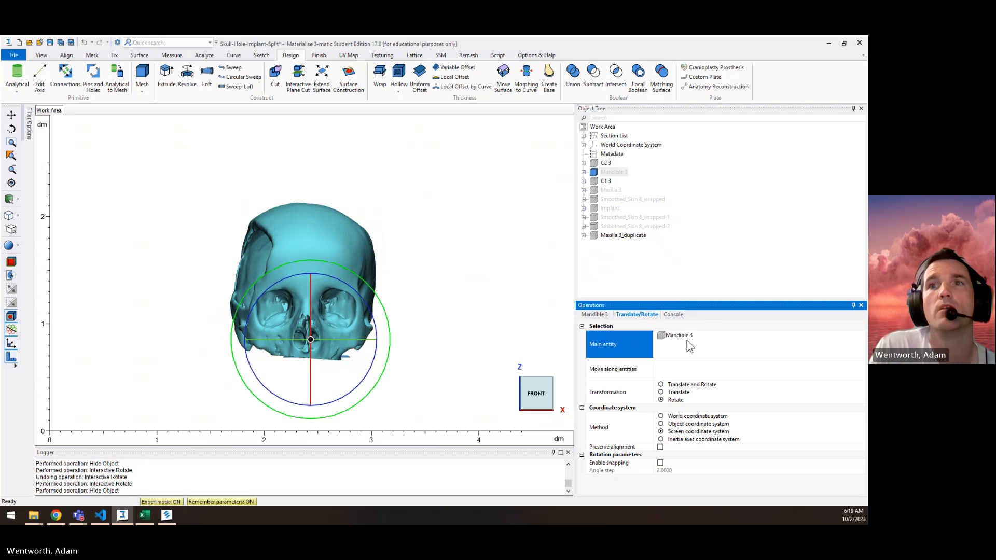
click(687, 337)
key(Delete)
Step: Fine-tune the rotation of Maxilla 3_duplicate in the front view using the screen coordinate system
click(625, 235)
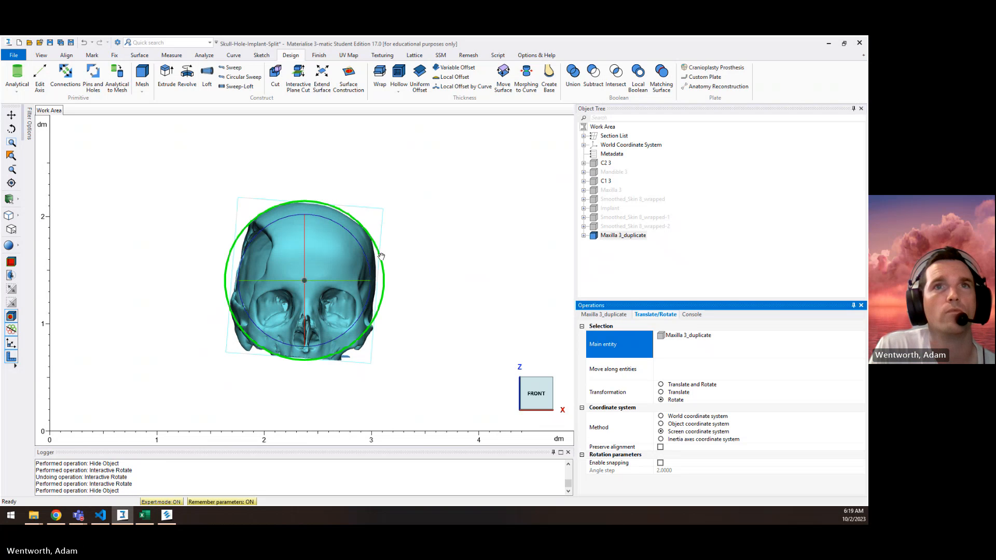
drag(381, 255, 379, 259)
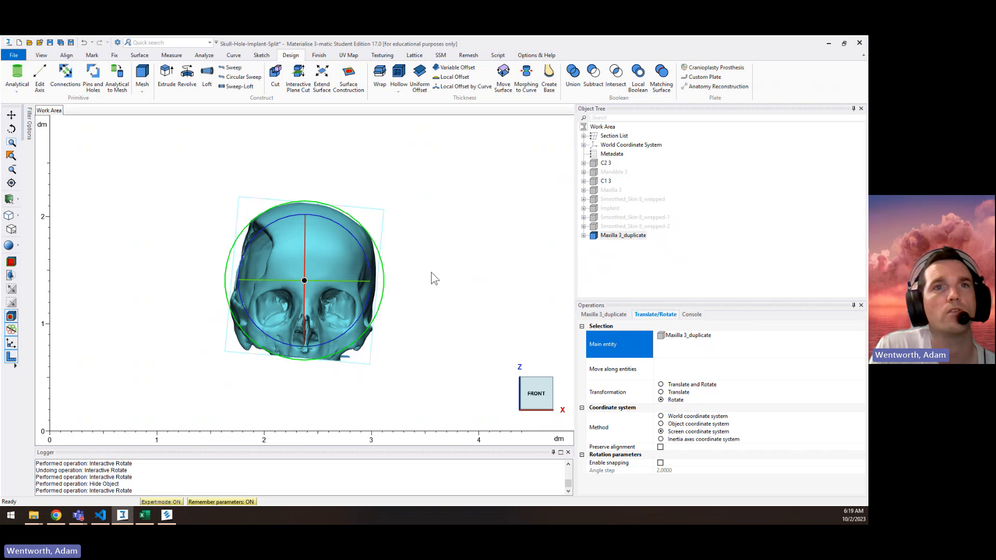
middle_drag(434, 278, 441, 379)
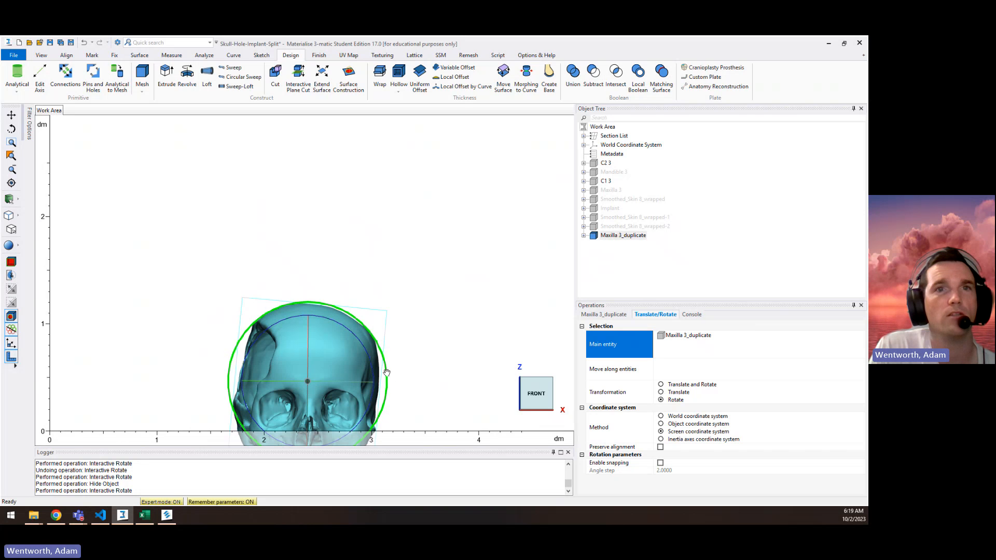
mouse_move(386, 372)
mouse_down()
mouse_move(418, 413)
mouse_move(403, 289)
mouse_up()
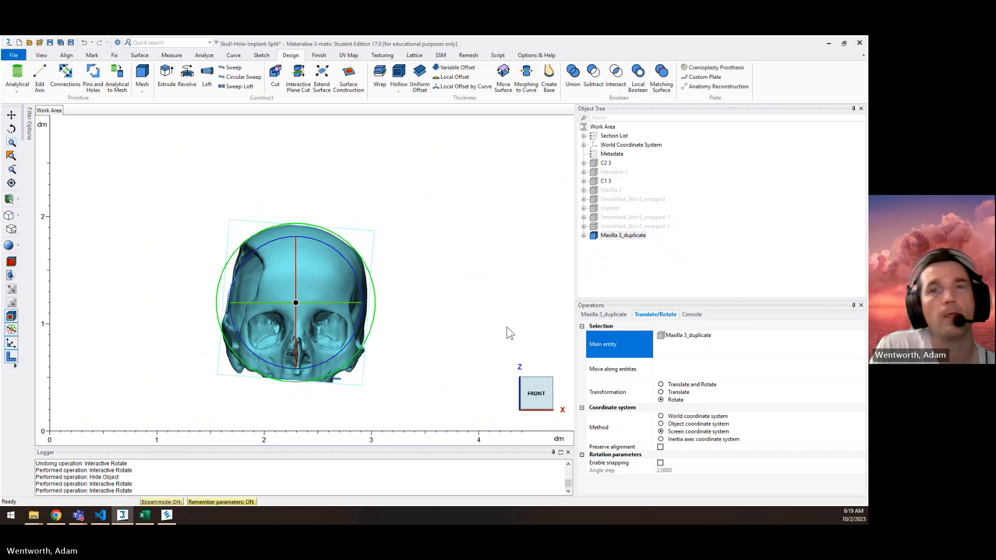
Step: Examine the alignment of Maxilla 3_duplicate from the top and bottom, and return to the front view
mouse_move(537, 372)
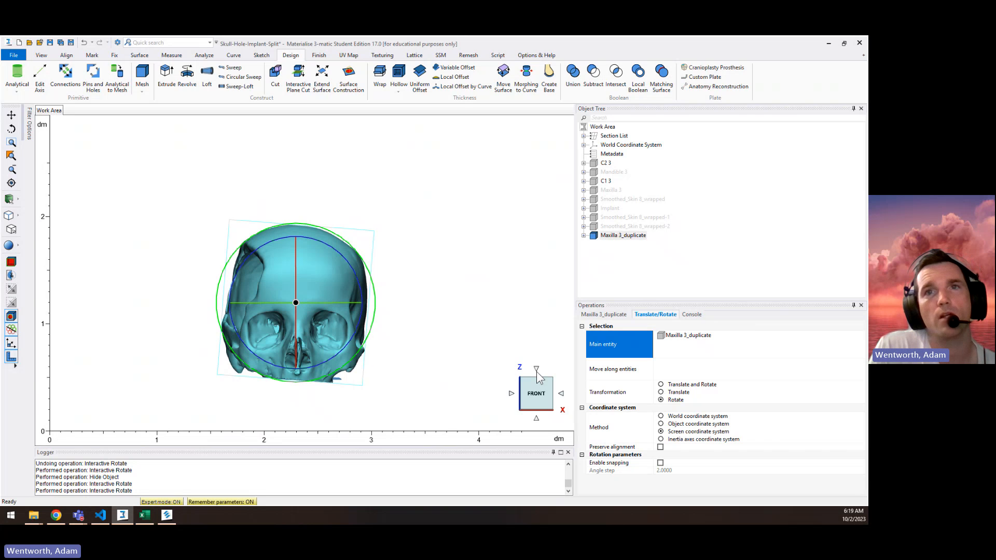
click(537, 369)
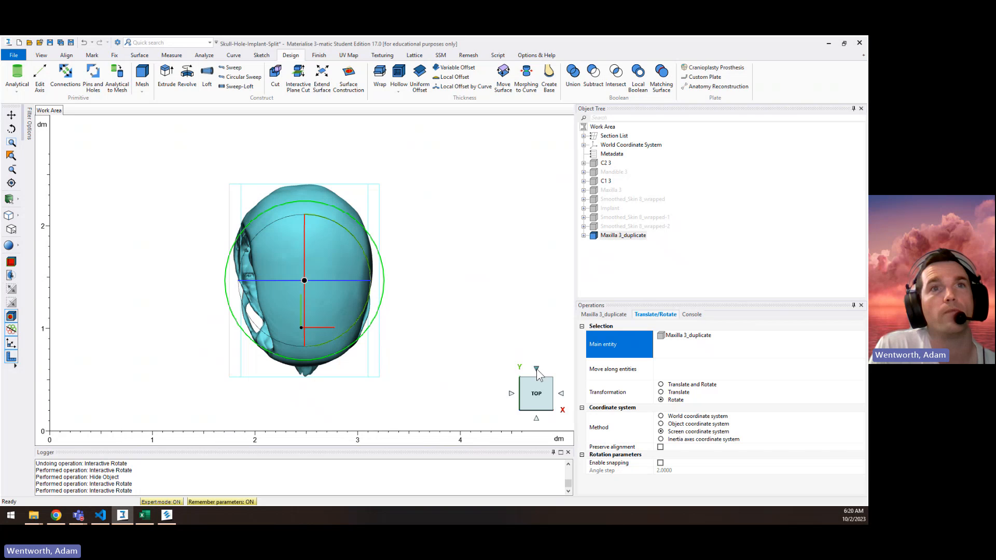
middle_drag(415, 306, 153, 307)
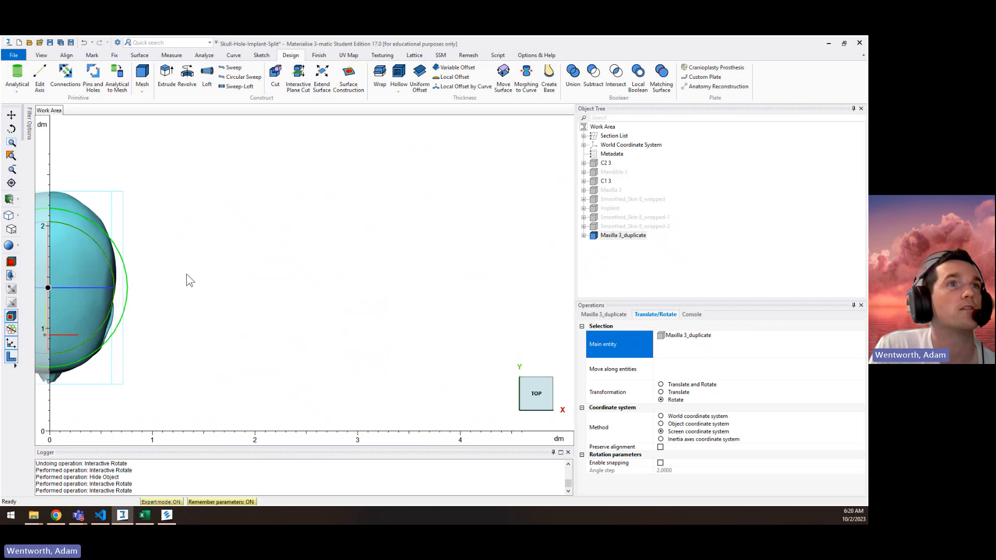
mouse_move(178, 287)
mouse_down()
mouse_move(204, 286)
mouse_move(179, 288)
mouse_up()
middle_drag(179, 289, 414, 290)
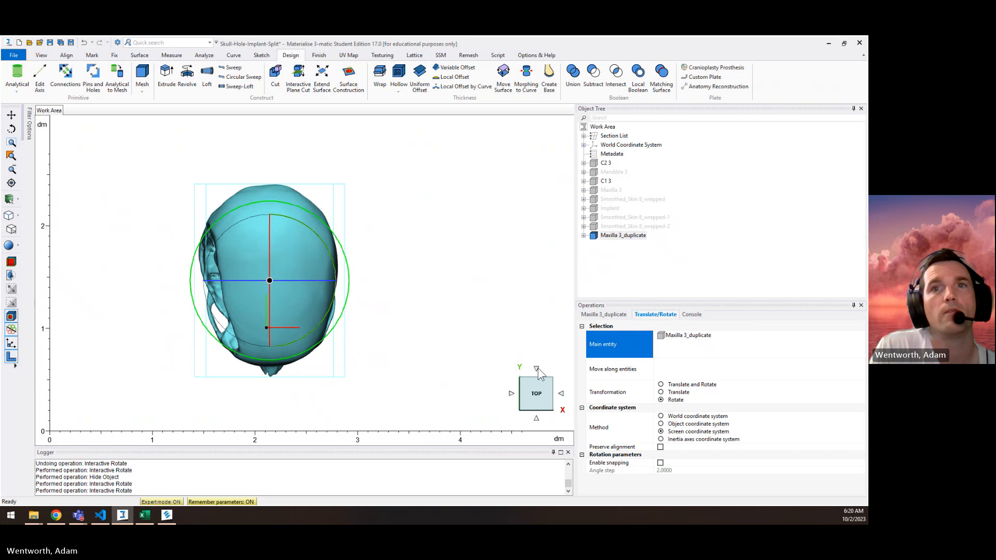
click(536, 369)
click(537, 370)
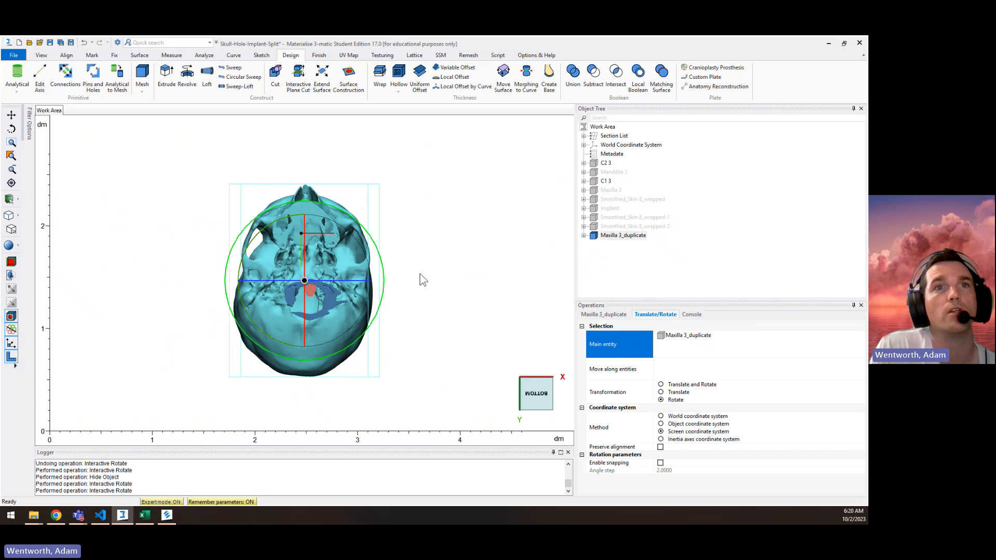
middle_drag(422, 302, 419, 274)
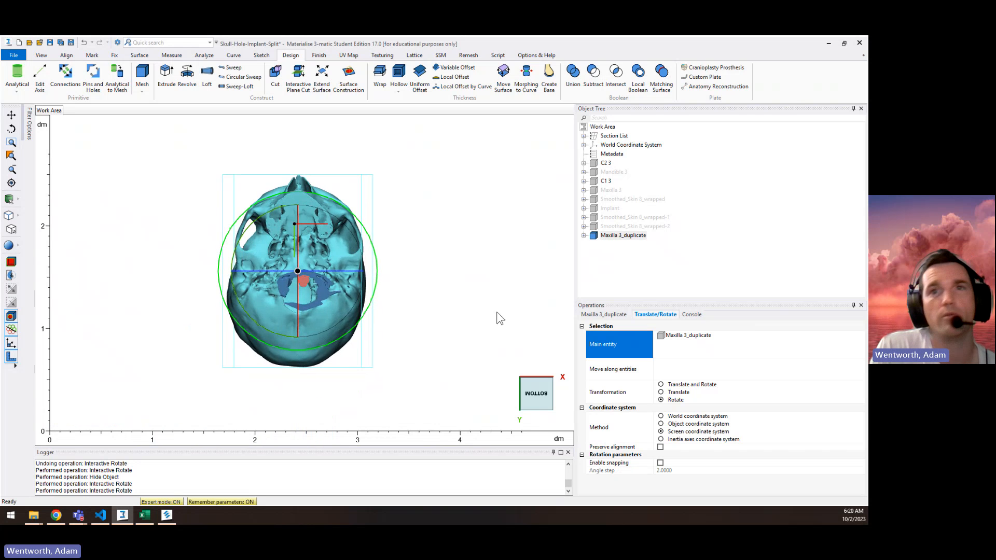
click(537, 369)
click(686, 234)
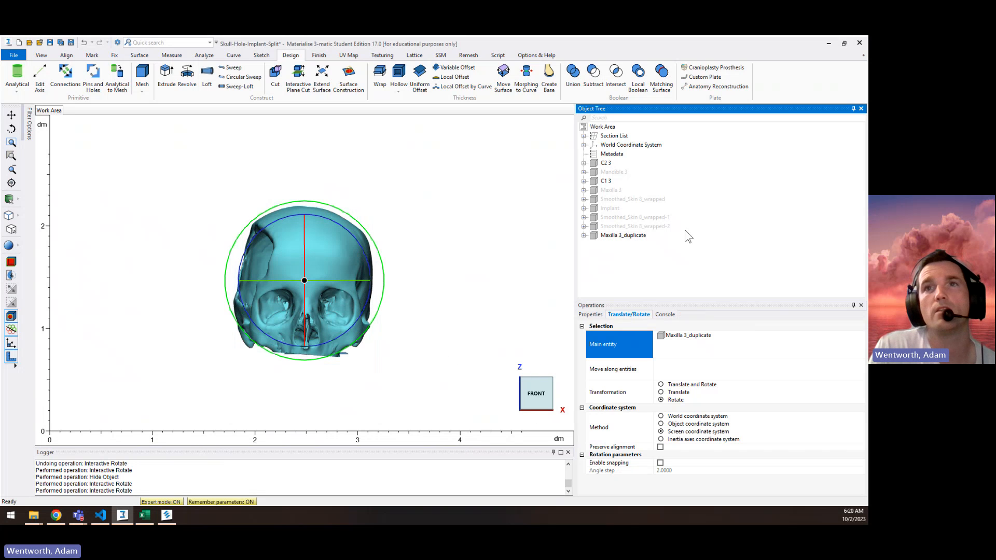
click(633, 235)
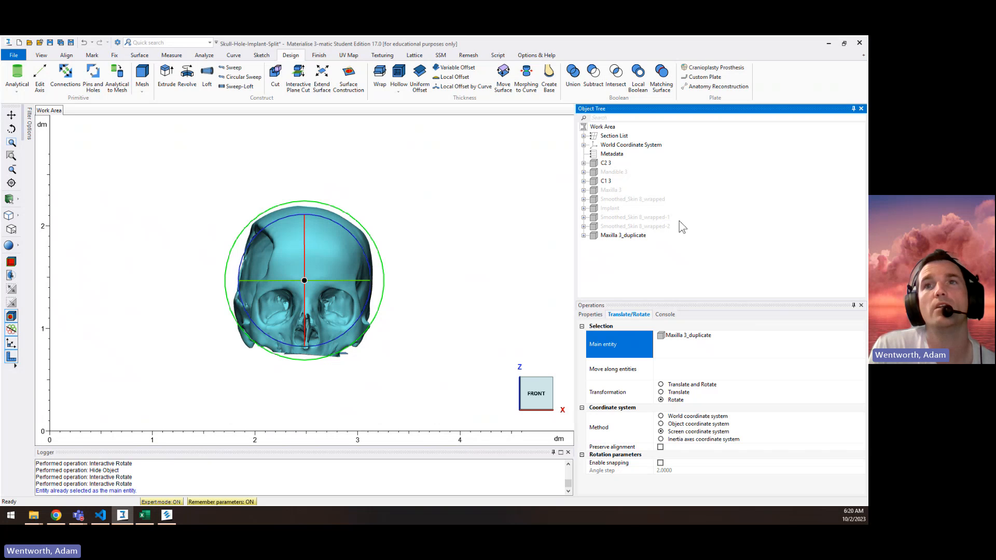
Step: Export the transformation matrix with Maxilla 3 as the entity and Maxilla 3_duplicate as the target entity
click(15, 56)
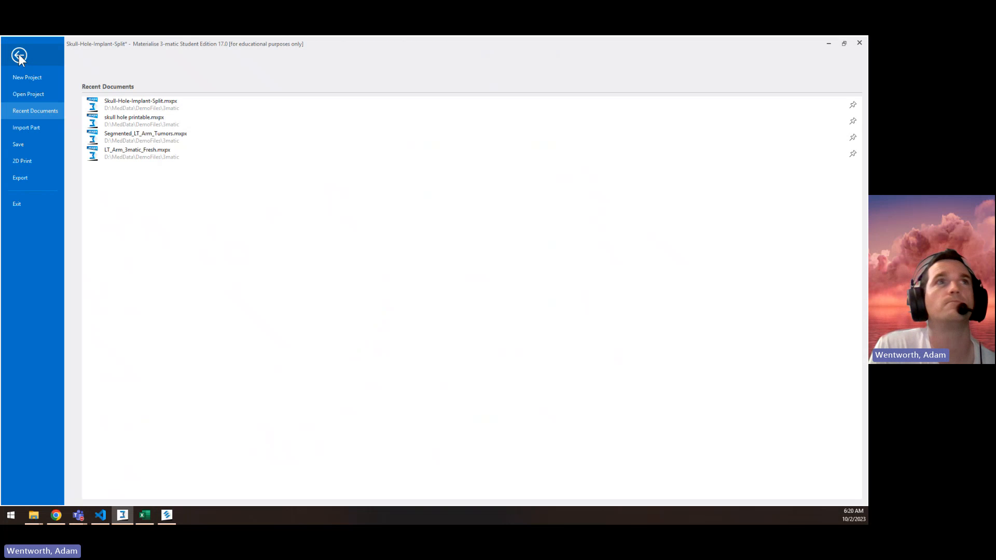
click(23, 177)
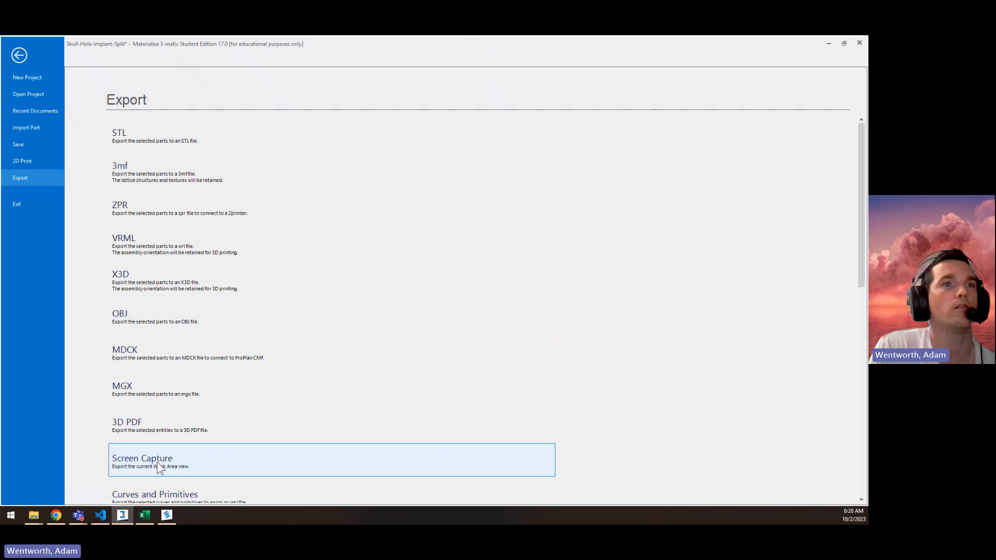
scroll(158, 466, down, 2)
scroll(165, 443, down, 3)
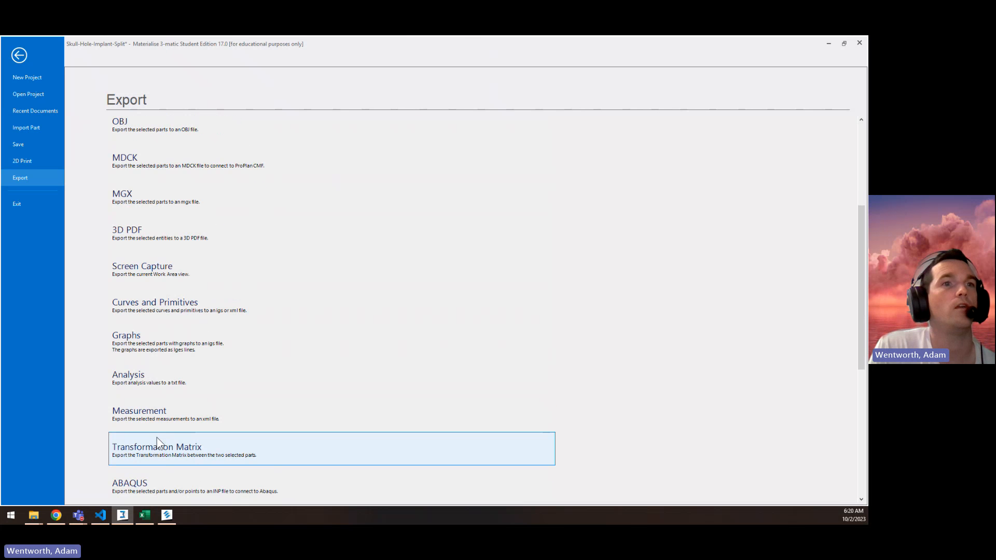
click(159, 450)
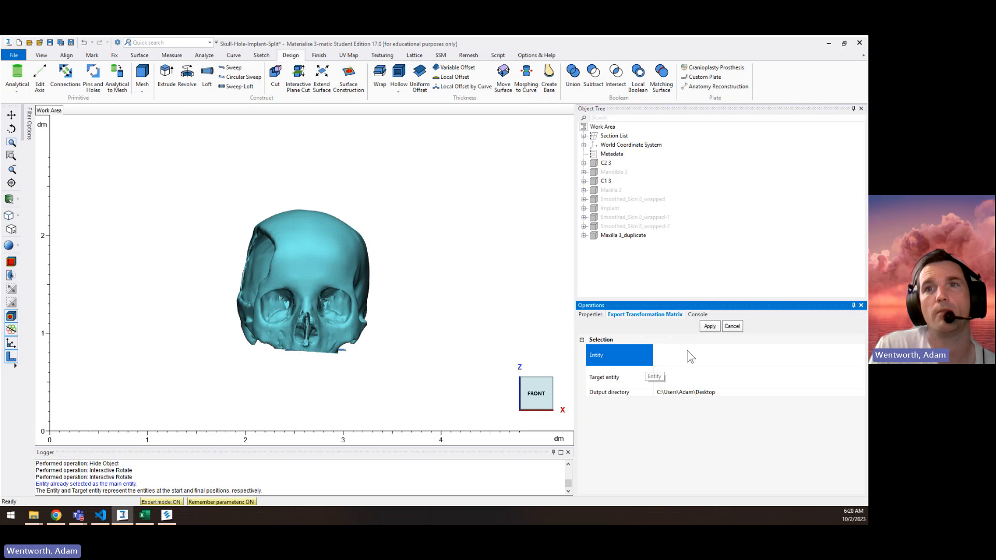
click(611, 190)
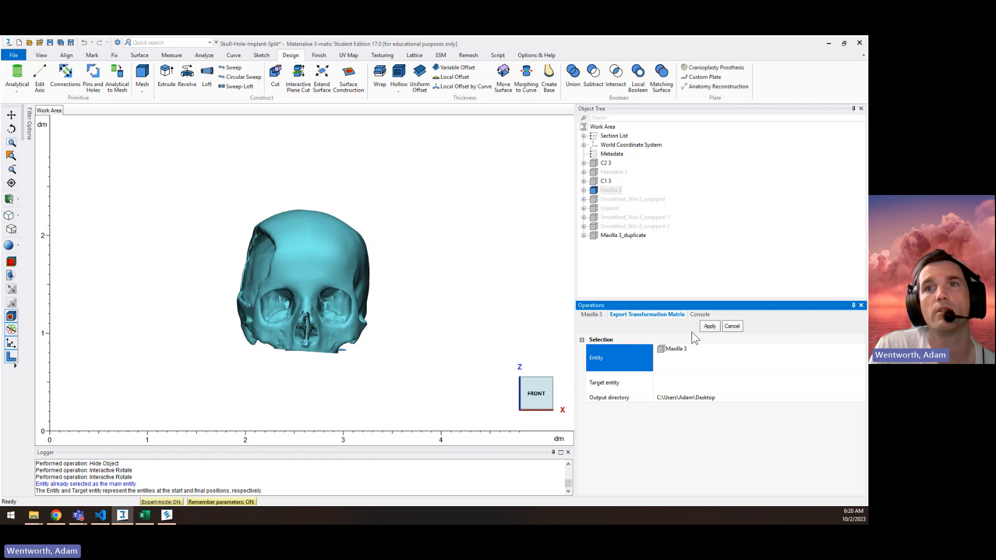
click(685, 388)
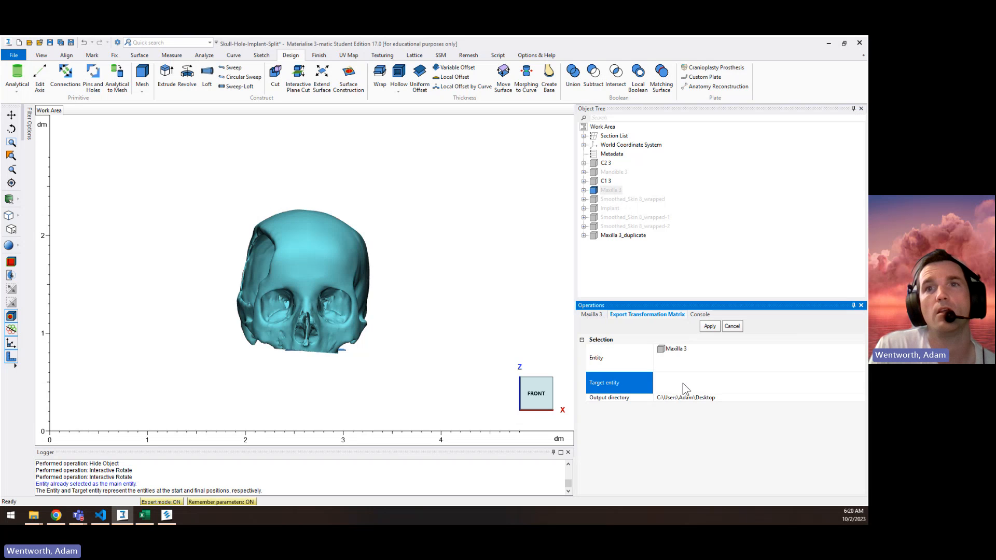
click(615, 234)
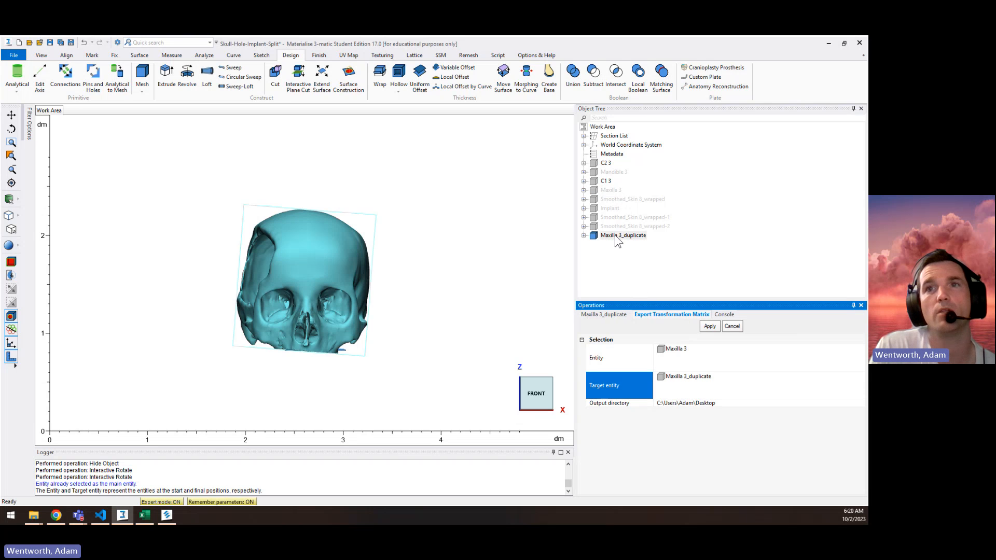
click(710, 327)
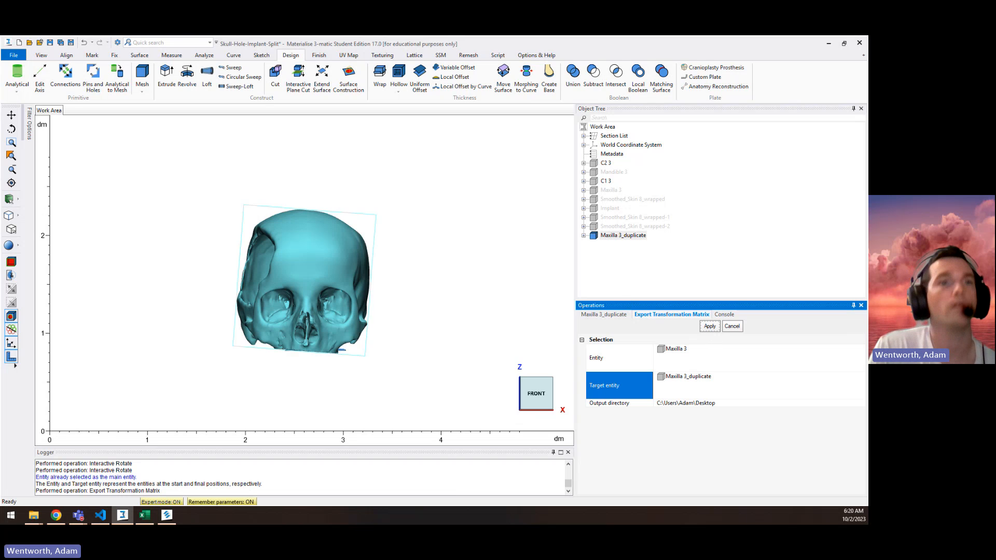
Step: Switch to Mimics and show the project's list of transformations
click(166, 515)
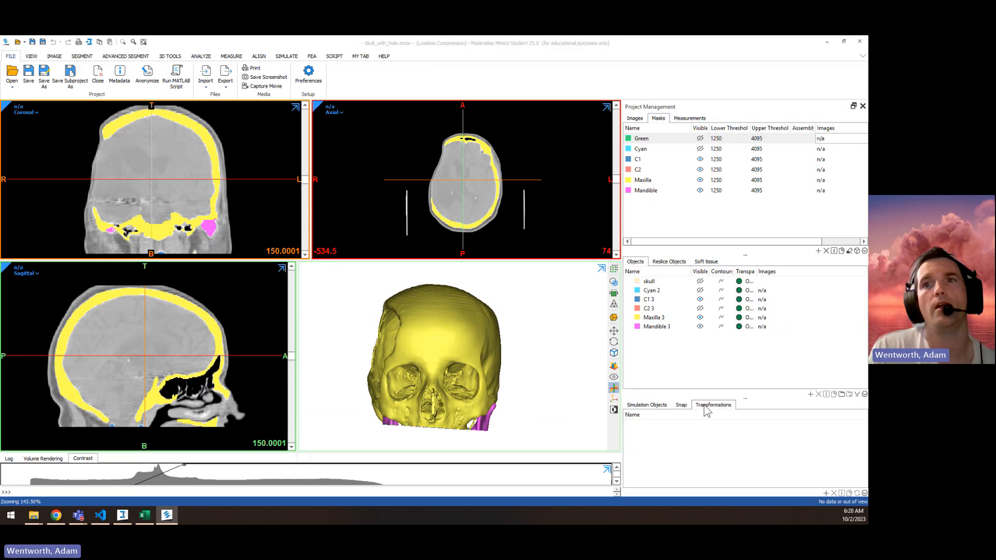
click(709, 405)
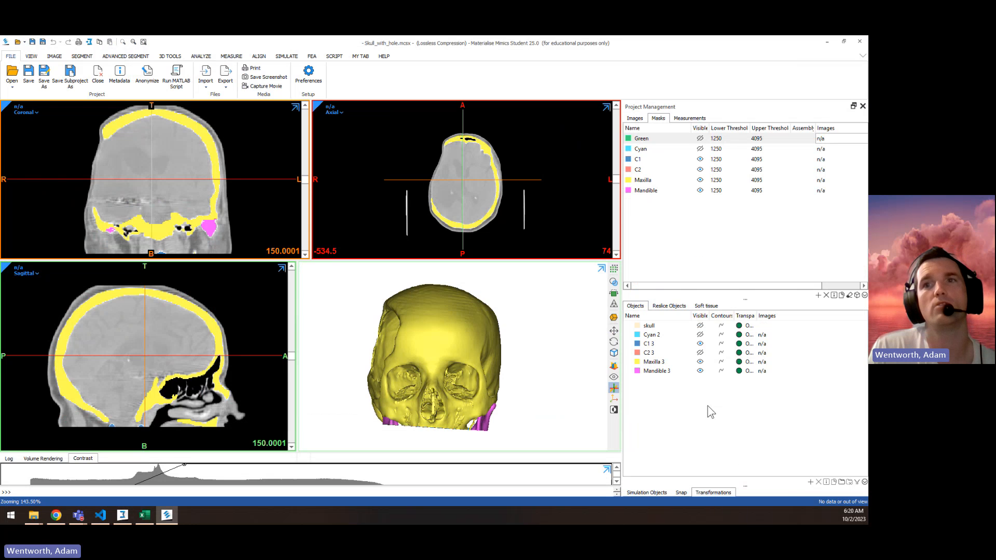
click(703, 493)
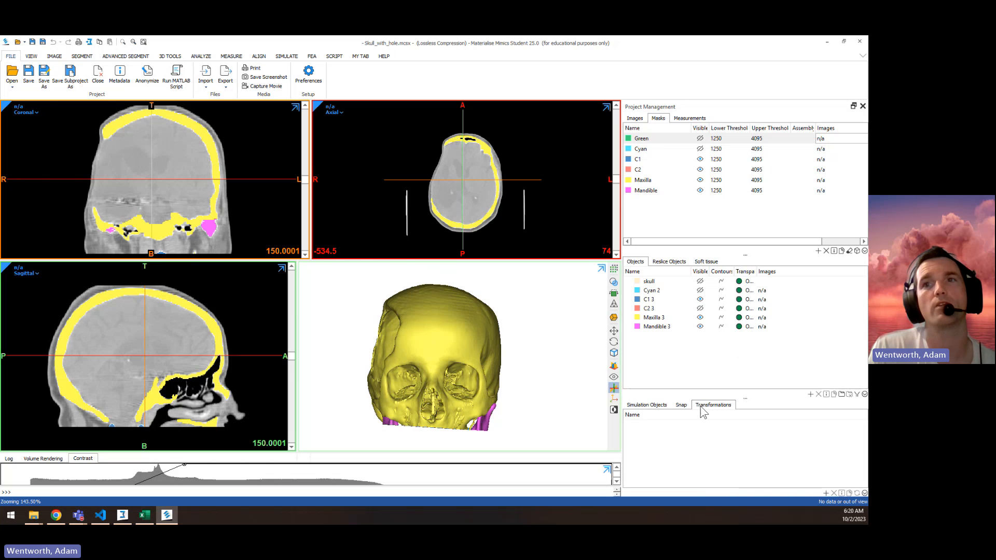
Step: Create a new transformation by loading the text file Maxilla 3_Maxilla 3_duplicate from the Desktop folder
click(826, 493)
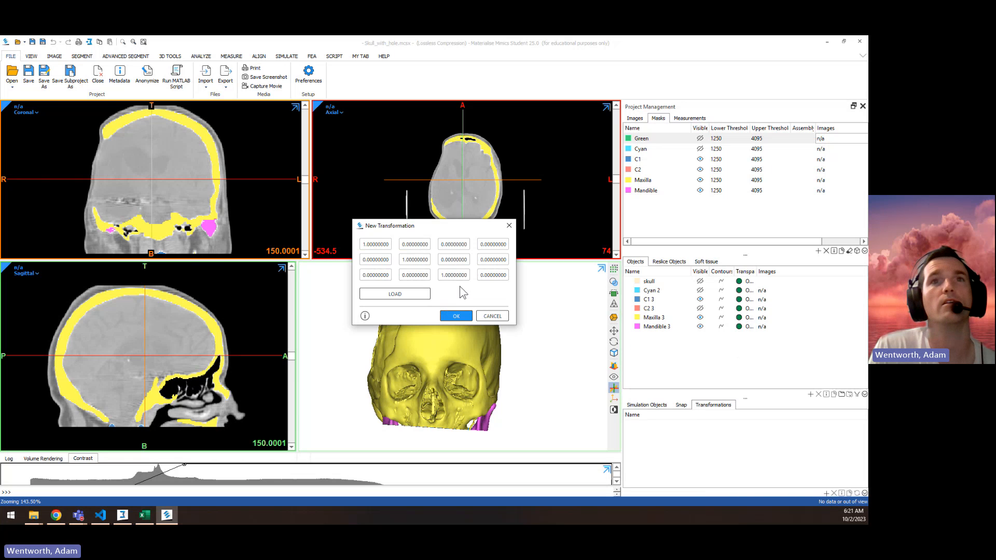
click(395, 294)
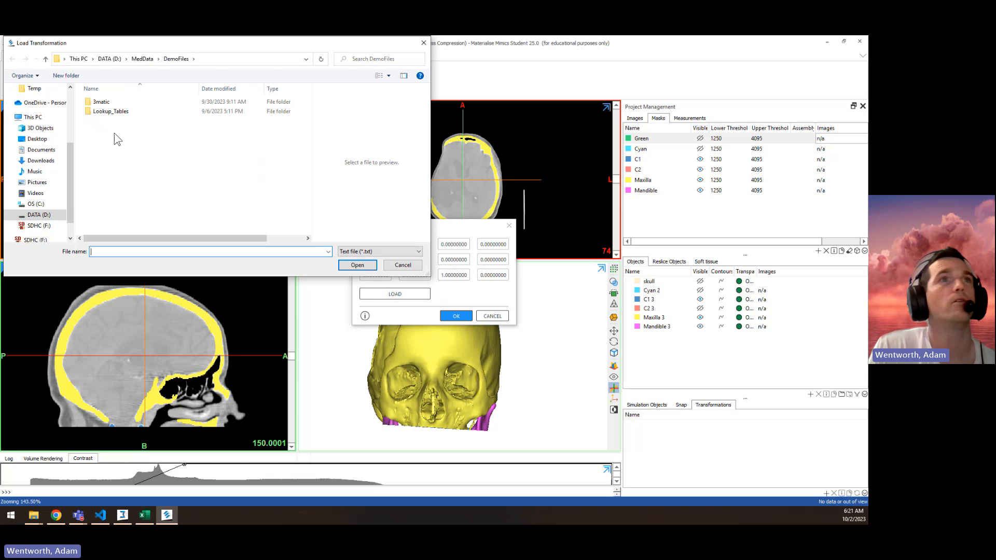
click(36, 139)
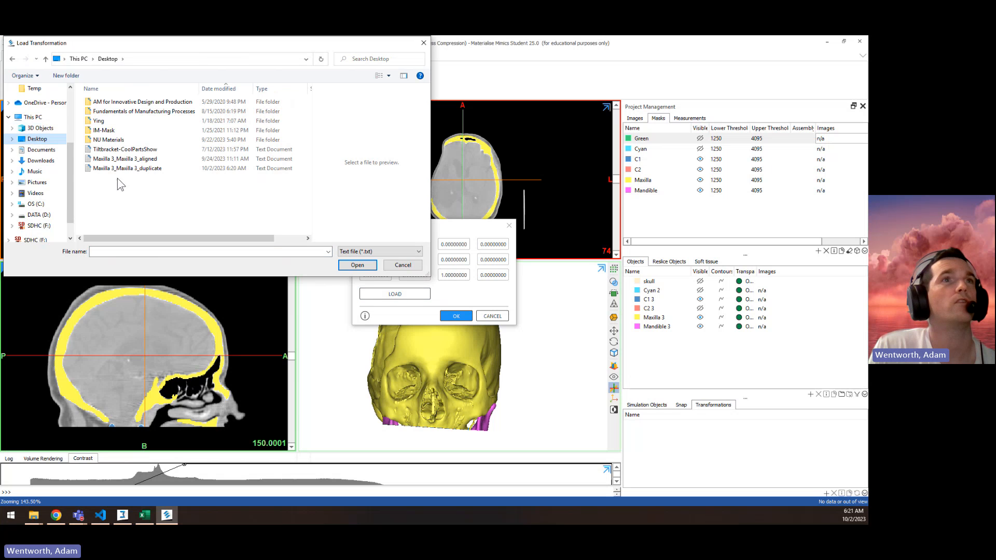
click(129, 169)
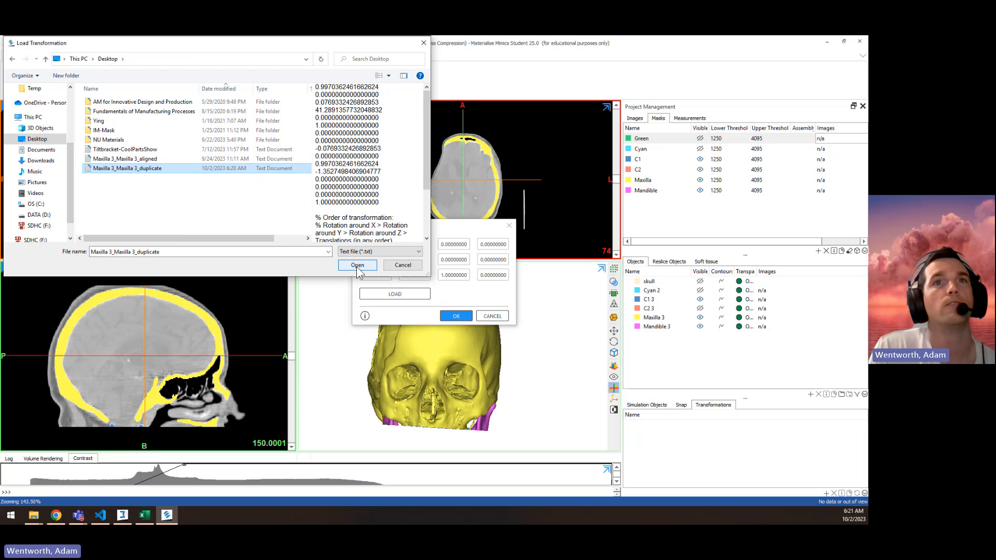
click(357, 266)
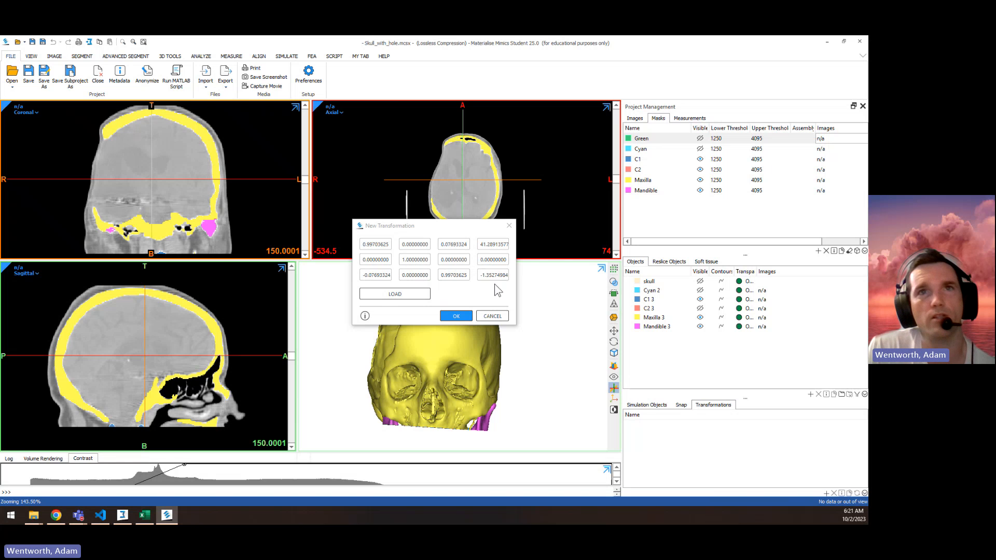
click(454, 315)
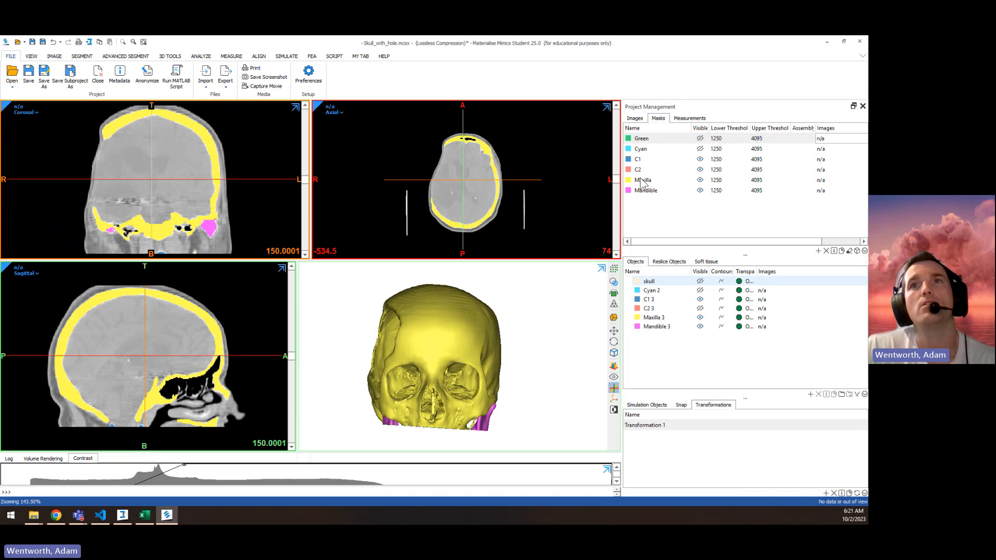
Step: Apply Transformation 1 to the image set in the patient's study
click(634, 119)
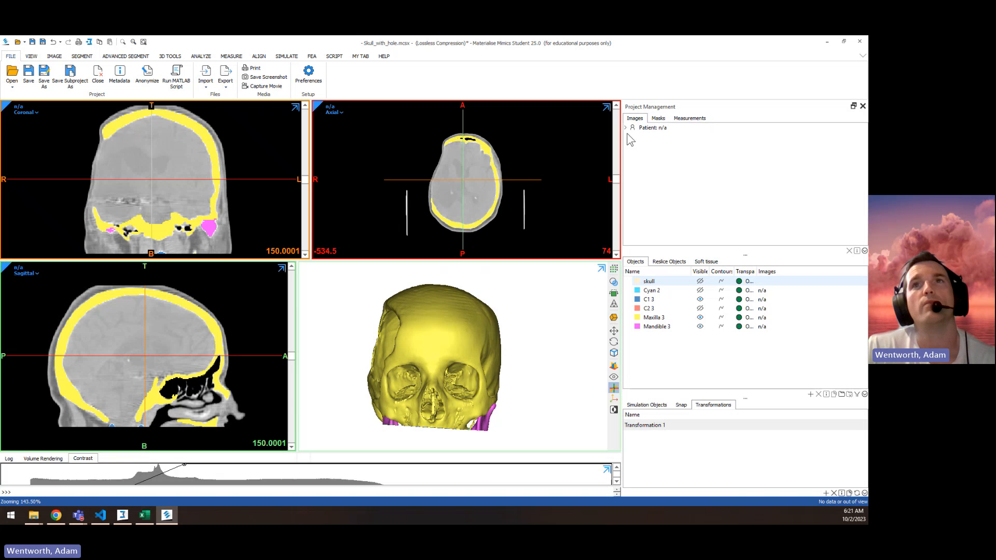
click(626, 128)
click(629, 137)
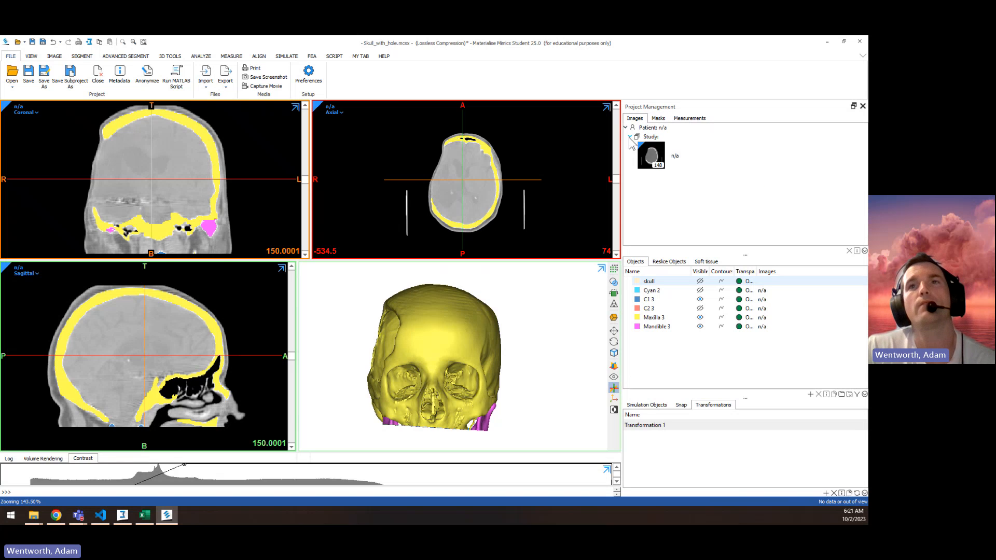
click(656, 164)
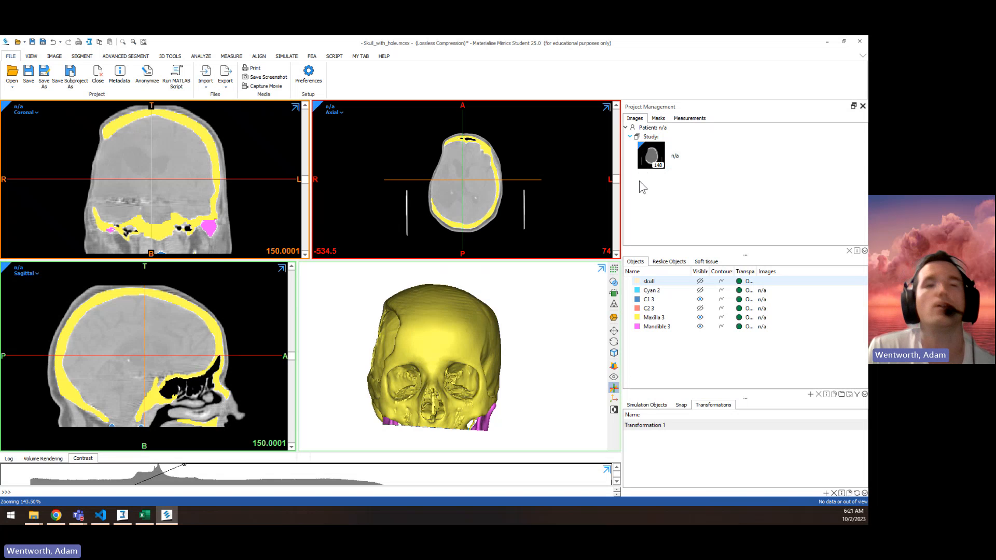
right_click(657, 160)
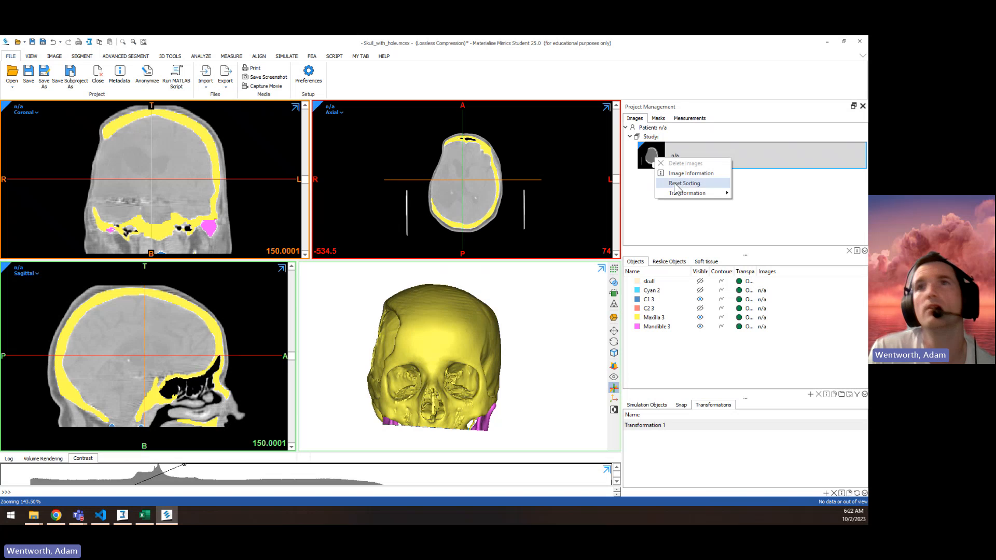
mouse_move(674, 192)
click(746, 204)
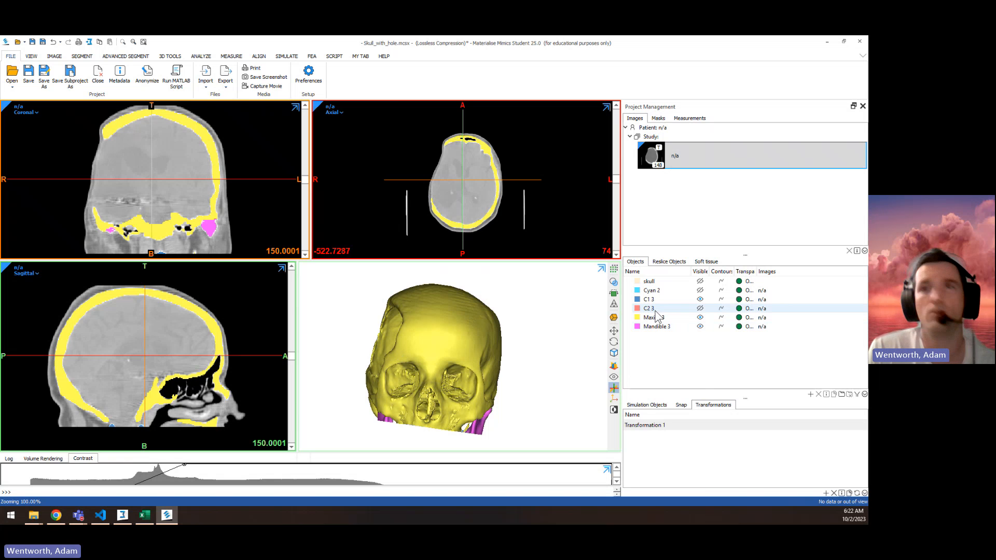
Step: Copy the parts C1 3, C2 3, Maxilla 3 and Mandible 3 from Mimics and paste them into 3-matic
click(648, 299)
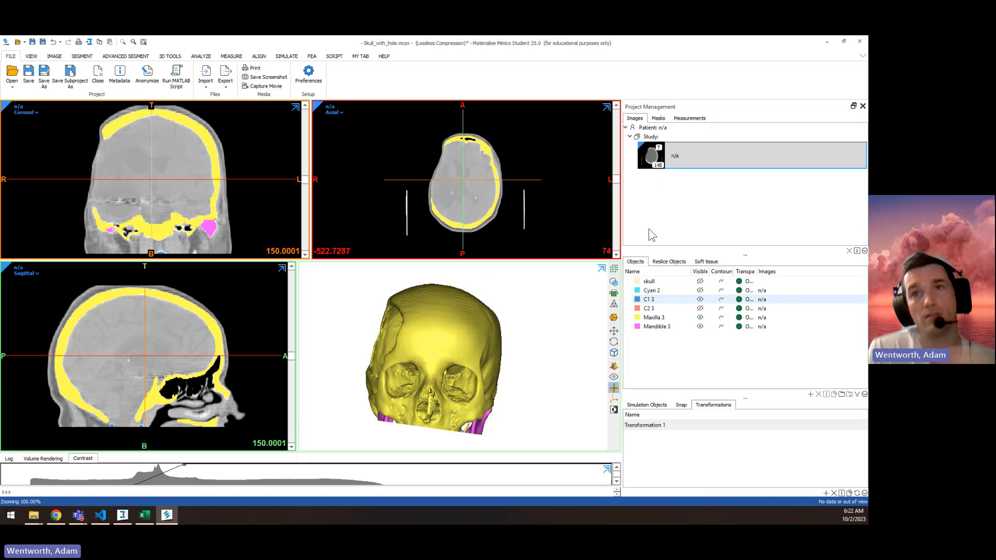
click(657, 327)
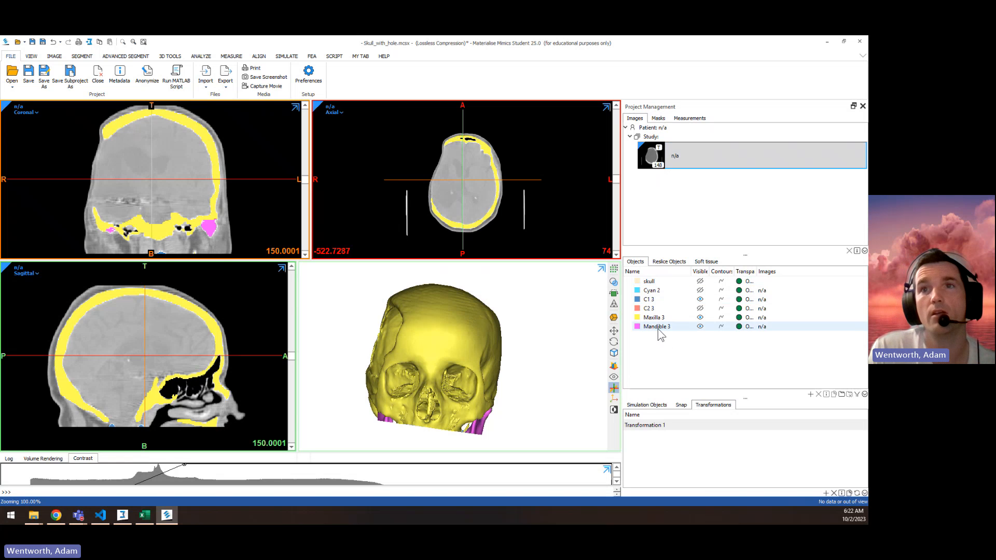
click(657, 299)
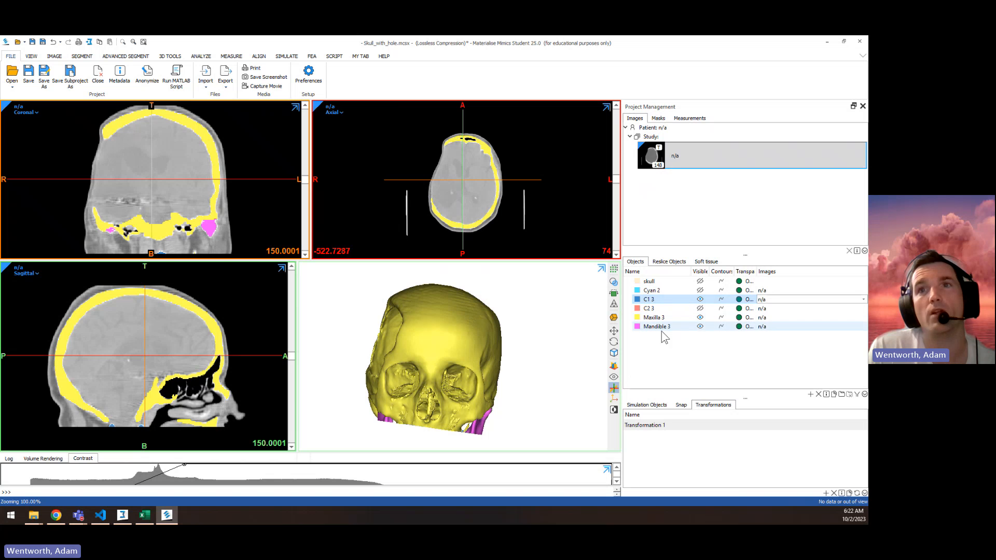
key(ctrl+v)
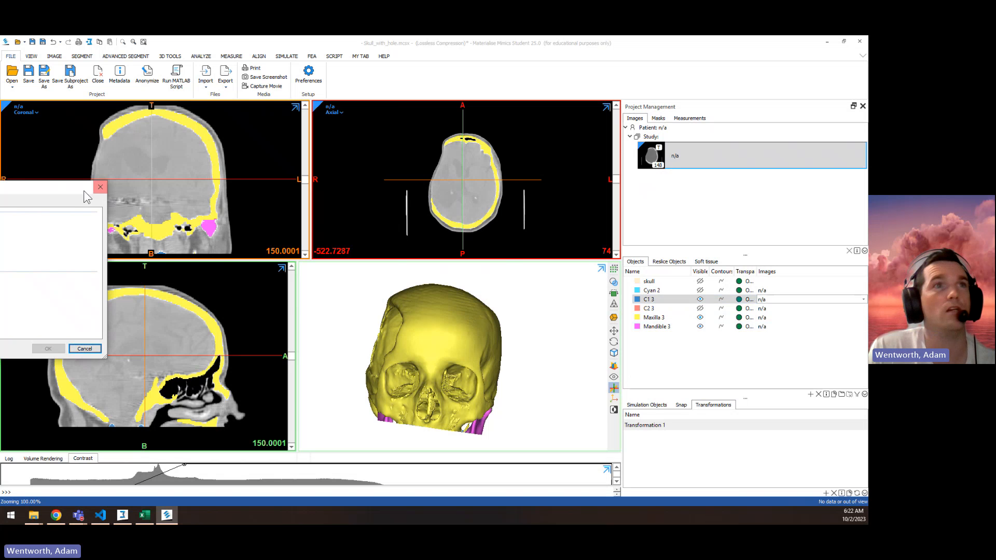
drag(70, 189, 471, 171)
click(306, 243)
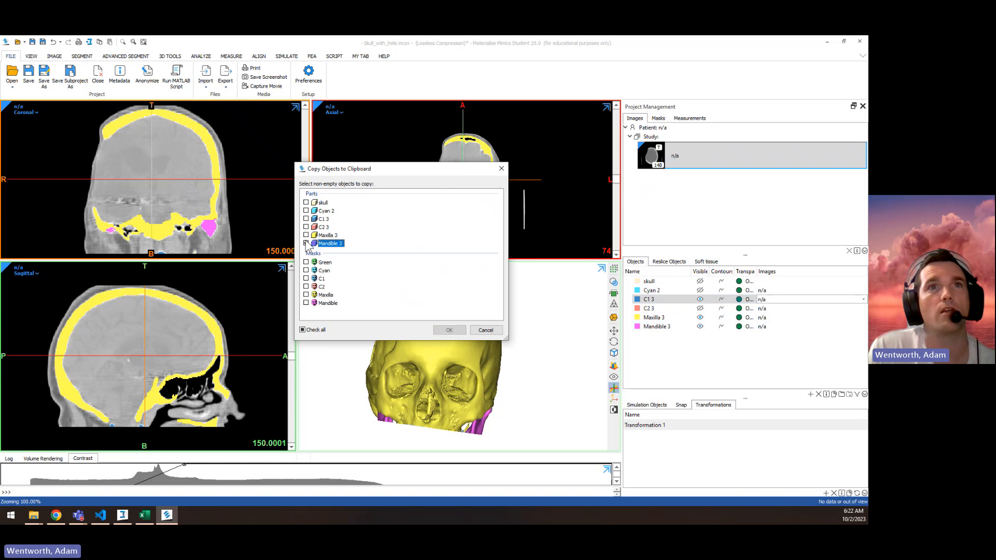
click(305, 235)
click(306, 227)
click(306, 218)
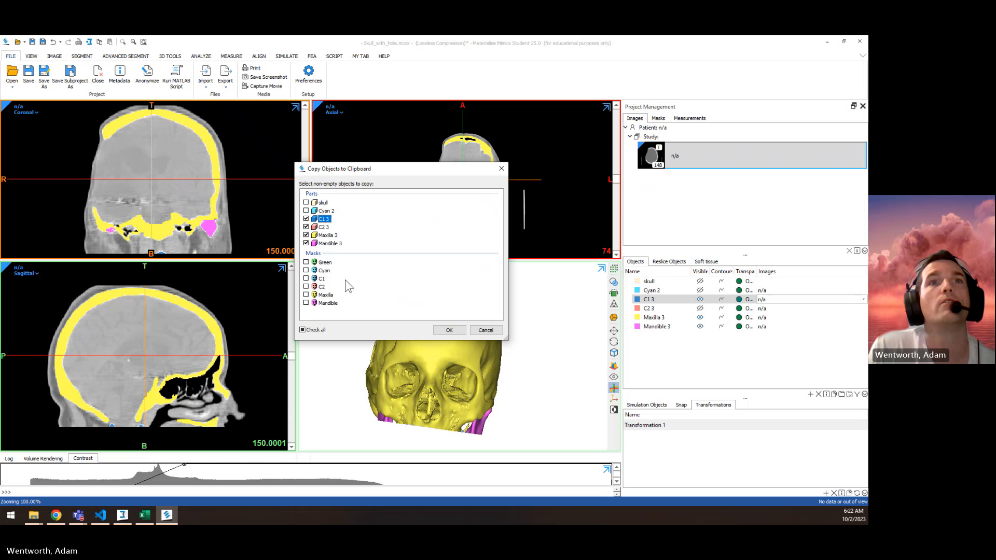
click(449, 330)
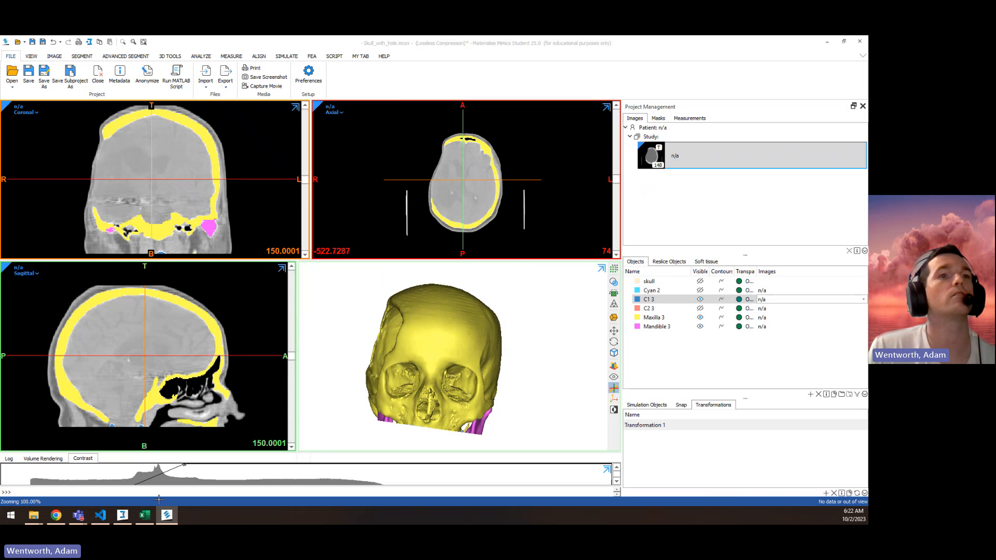
click(123, 515)
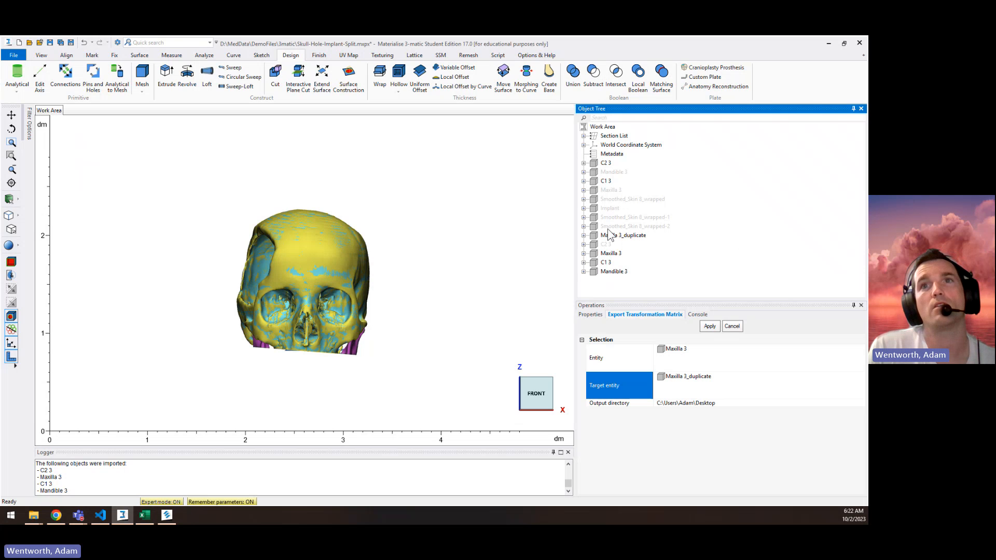
Step: Hide the original C2 3 and C1 3 parts and delete Maxilla 3_duplicate
click(605, 163)
ctrl+click(605, 180)
right_click(605, 181)
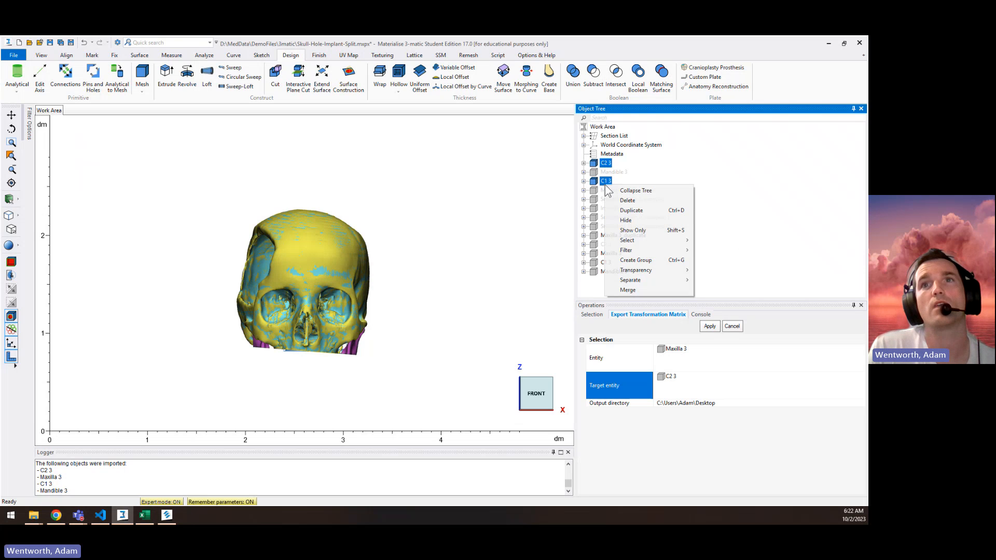
click(666, 220)
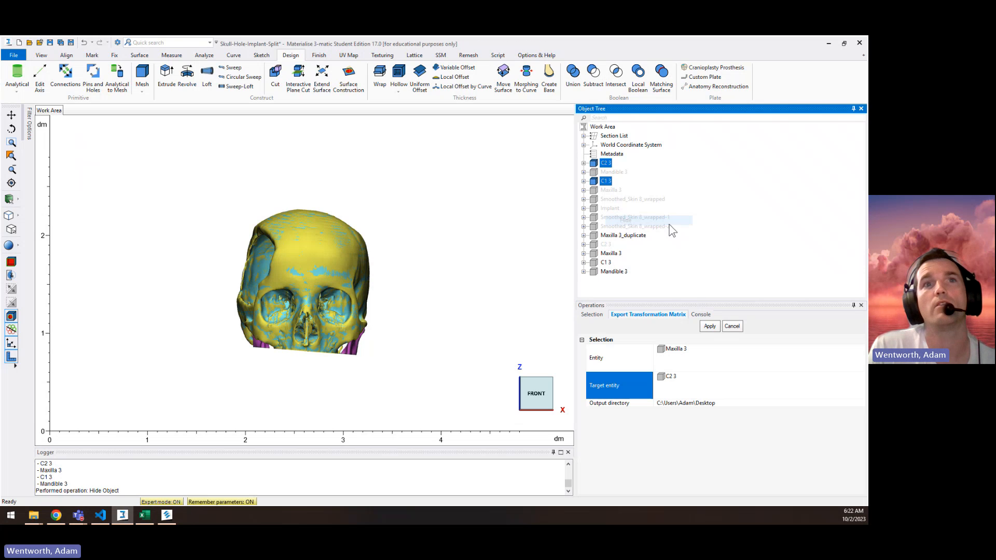
click(632, 236)
key(Delete)
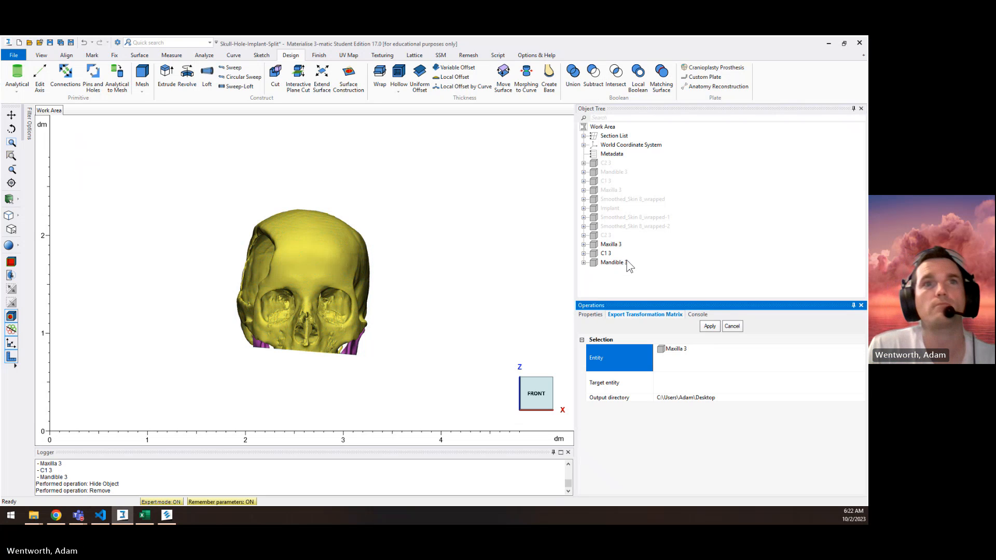
Step: Show the original Maxilla 3 to compare it with the newly pasted Maxilla 3, and hide it again
right_click(607, 191)
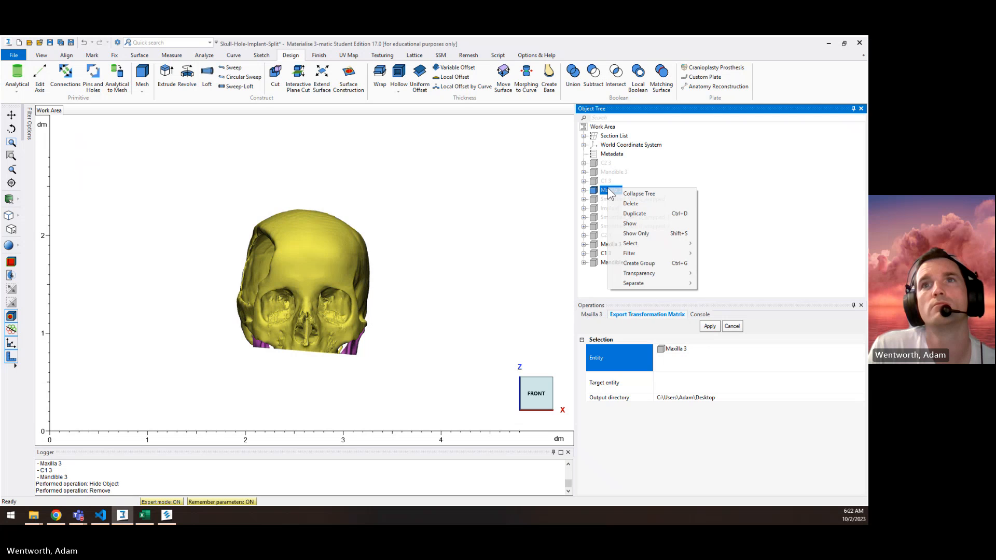
click(630, 224)
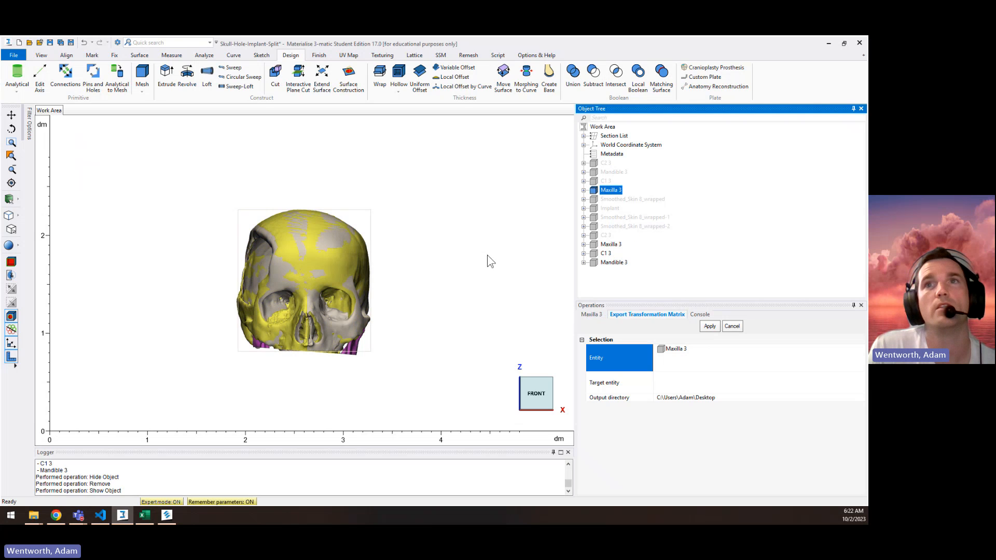
right_click(612, 191)
click(635, 223)
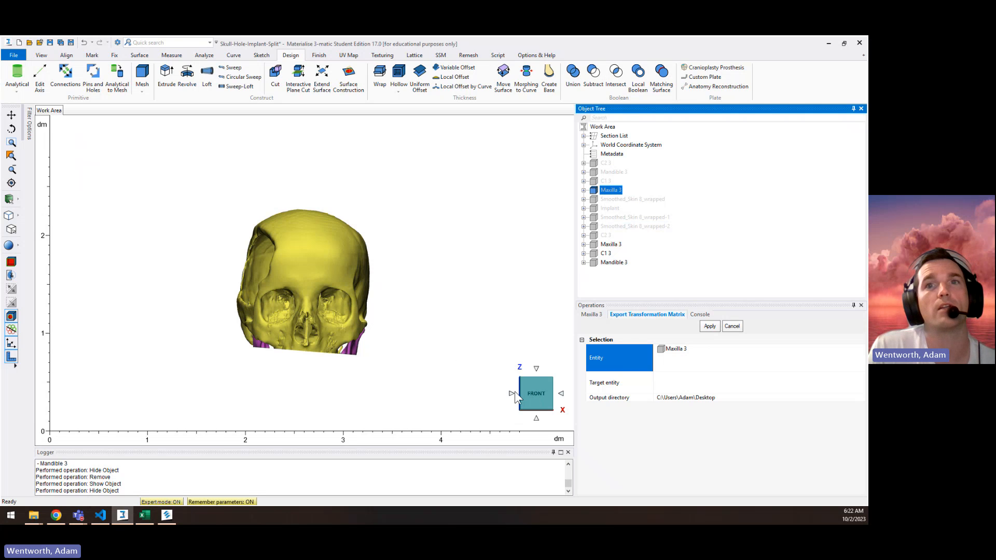
Step: Examine the orientation of the pasted skull parts in the right, front, bottom, left and isometric views
click(562, 394)
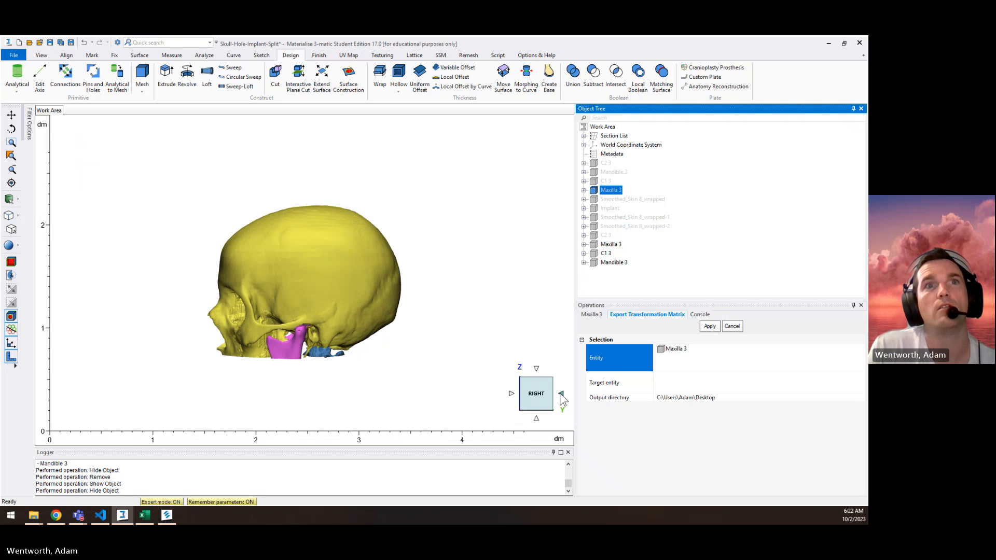
click(511, 394)
click(680, 232)
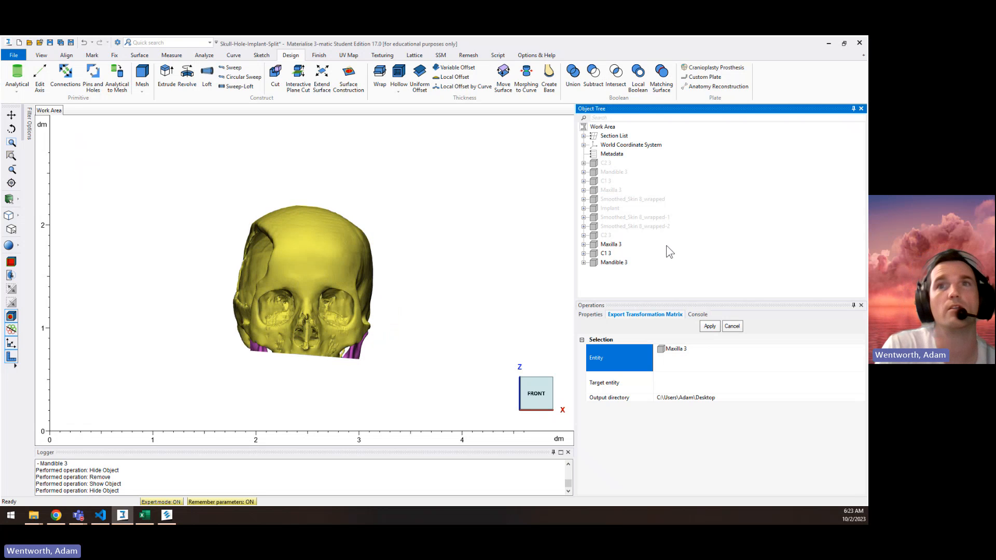
key(Page_Down)
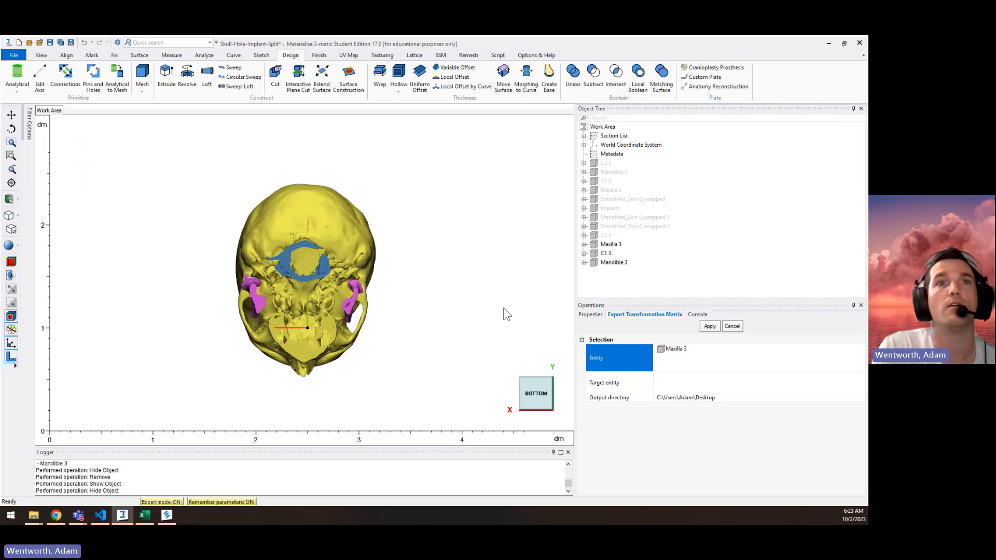
key(Left)
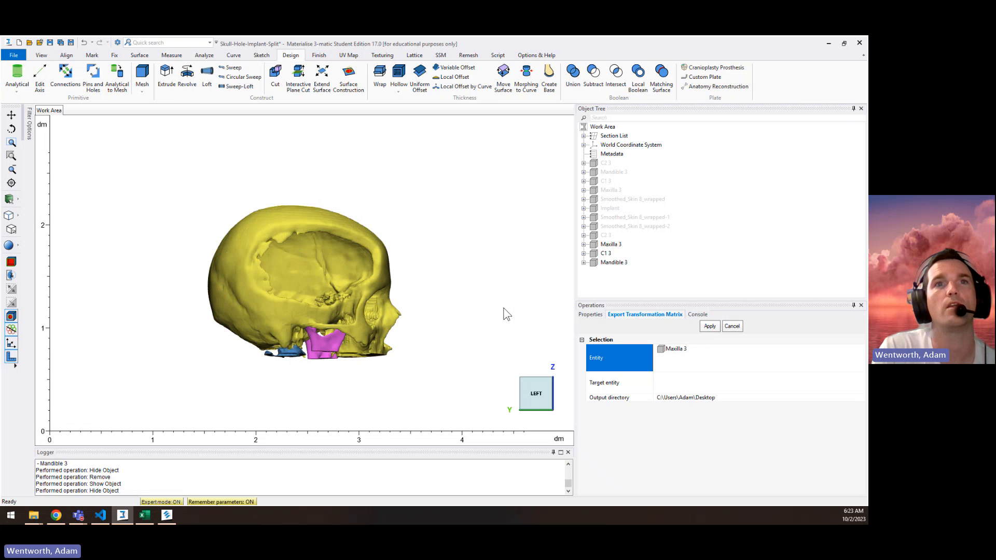
key(Right)
key(Down)
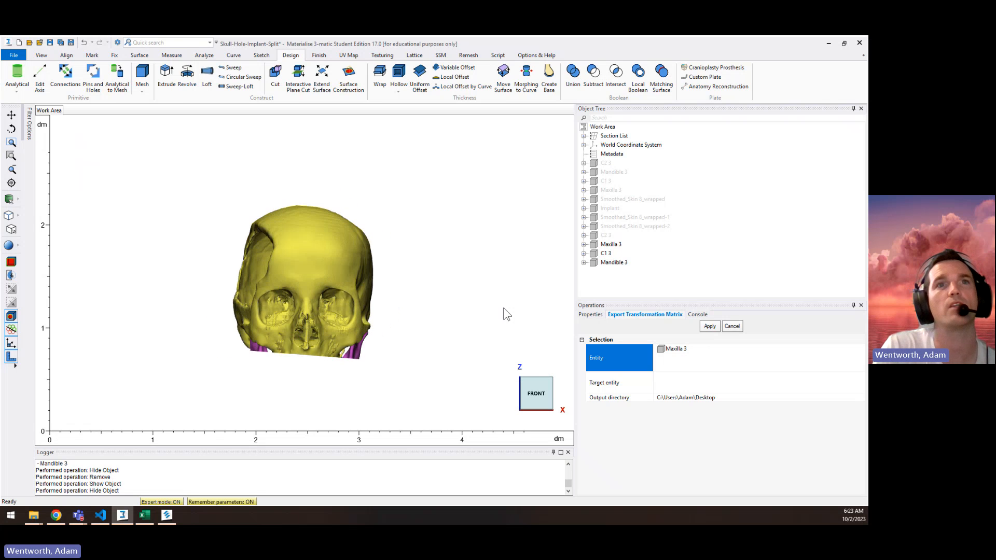
key(Up)
key(Home)
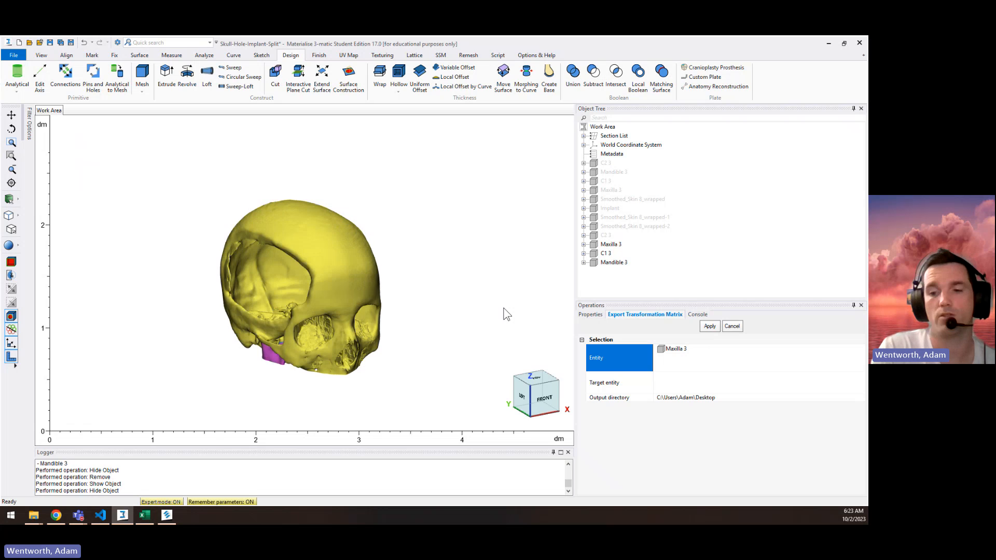
key(Left)
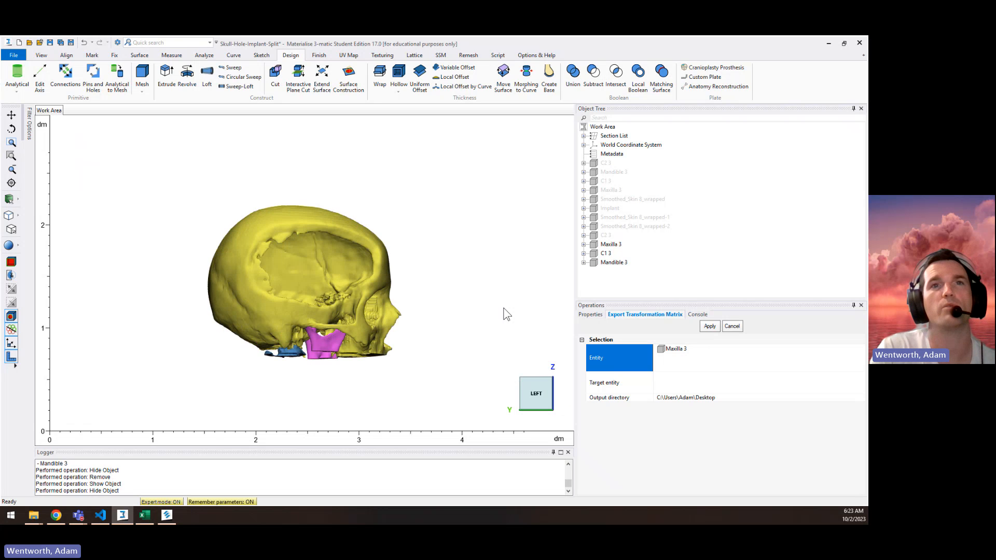
key(Right)
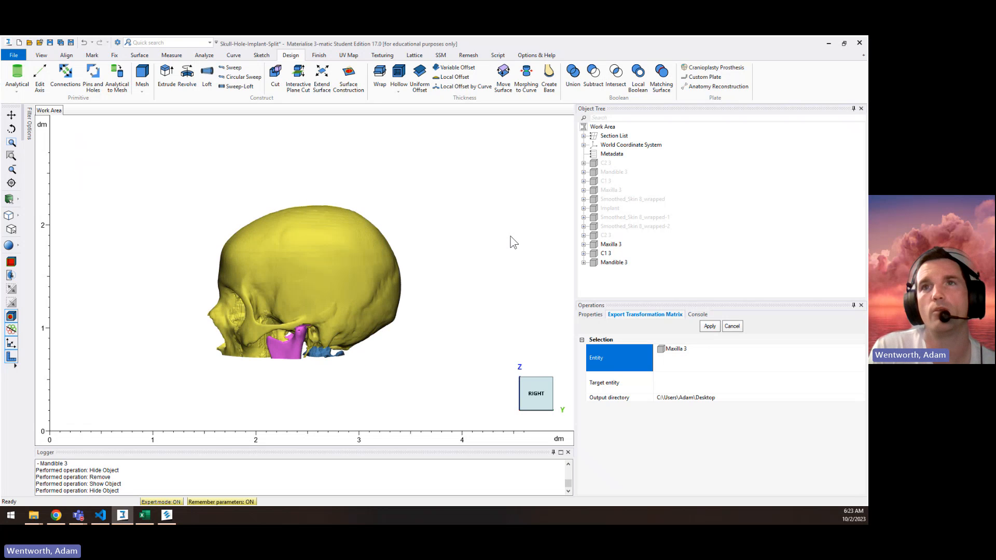